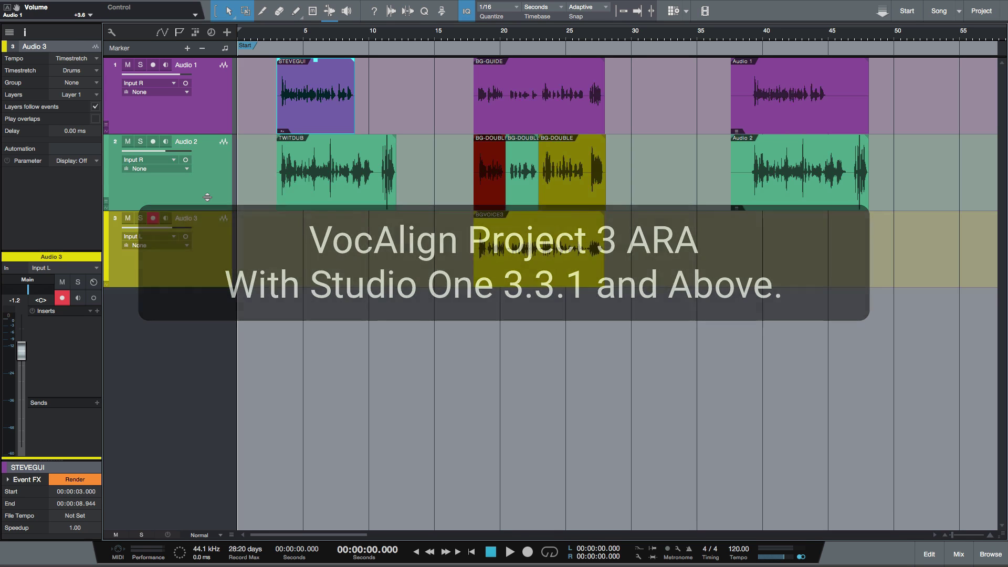
click(650, 61)
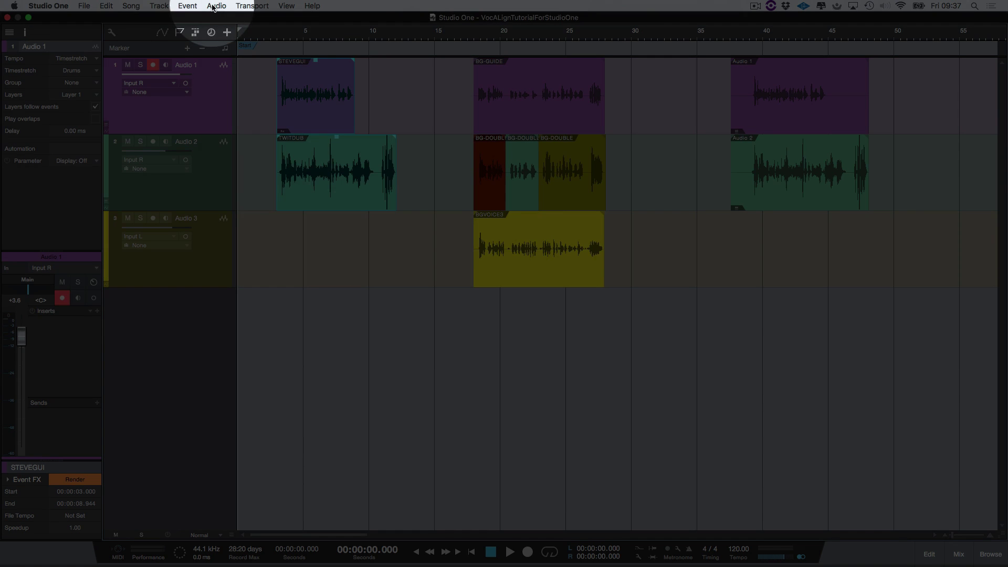
click(212, 7)
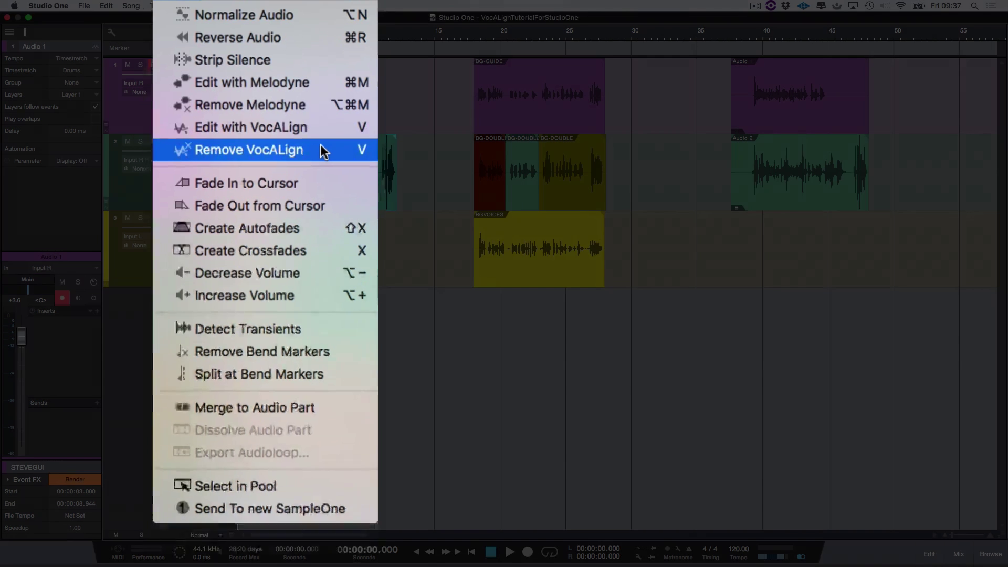
click(325, 158)
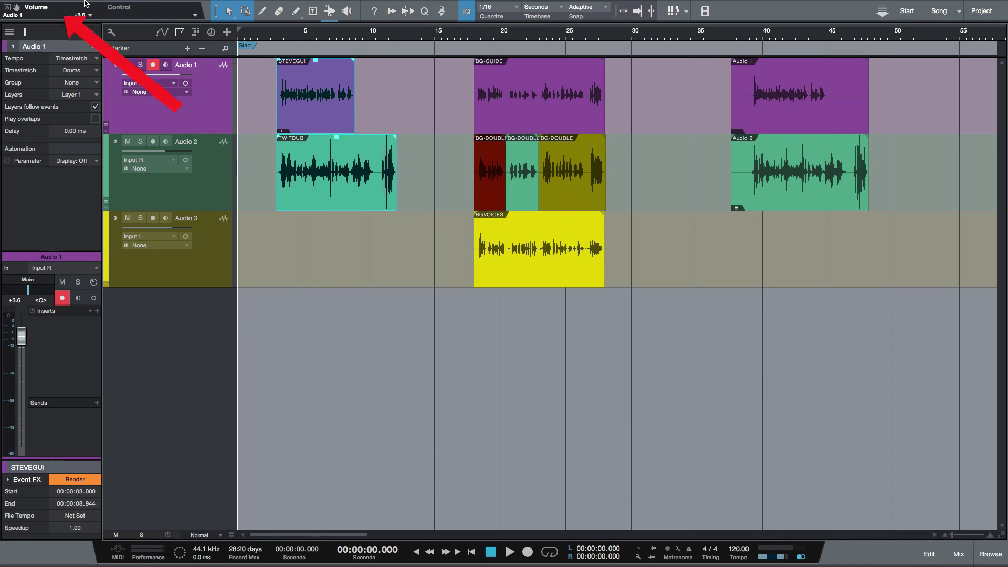
Step: Assign the keyboard shortcut Shift+V to the Edit with VocALign command in the preferences
click(56, 7)
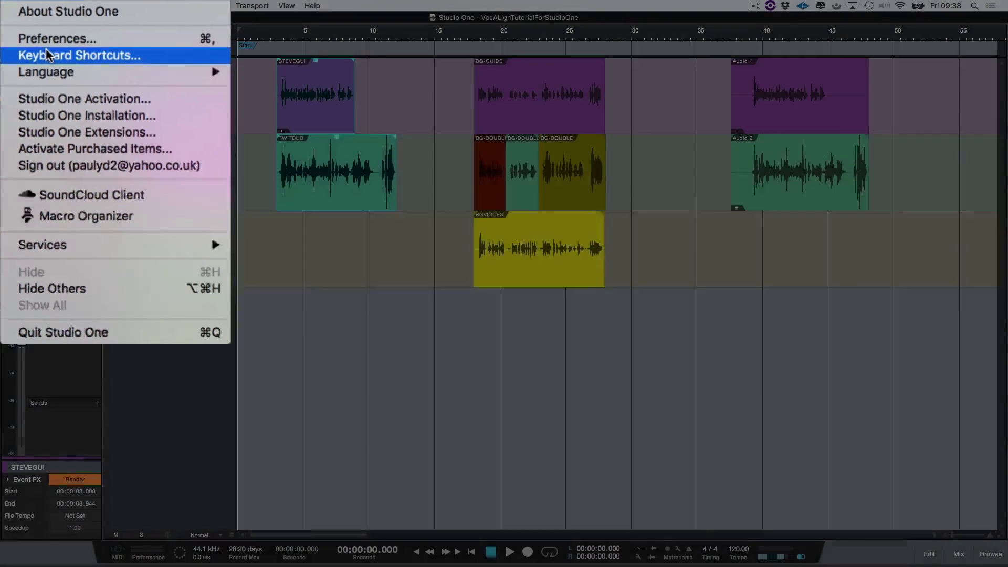
click(46, 55)
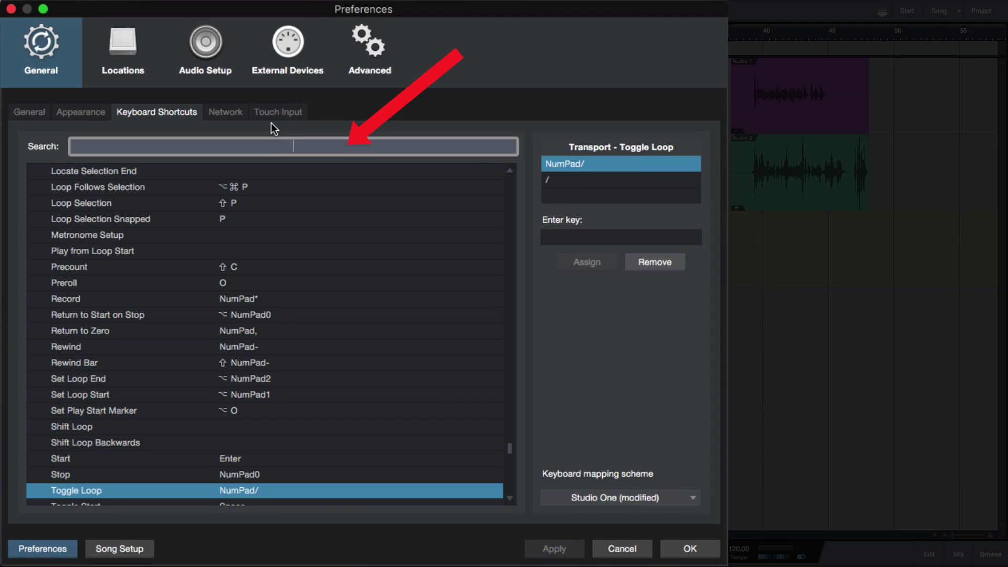
text(voc)
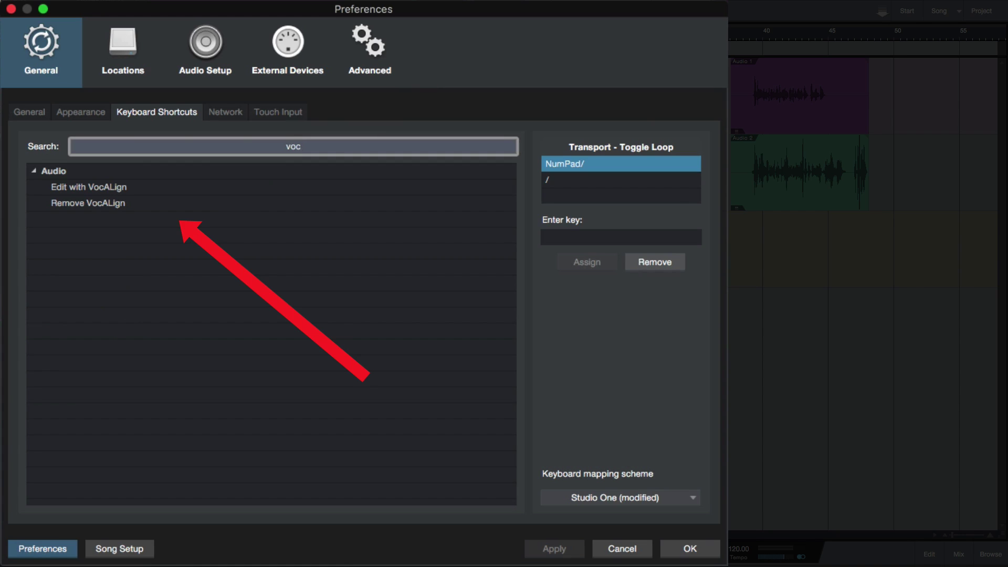
click(89, 187)
click(600, 239)
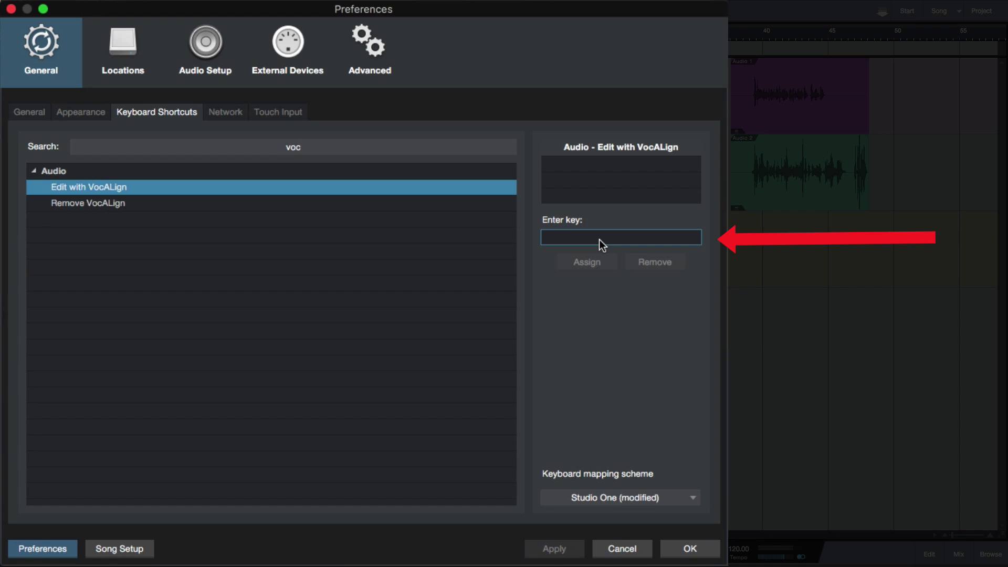
key(shift+v)
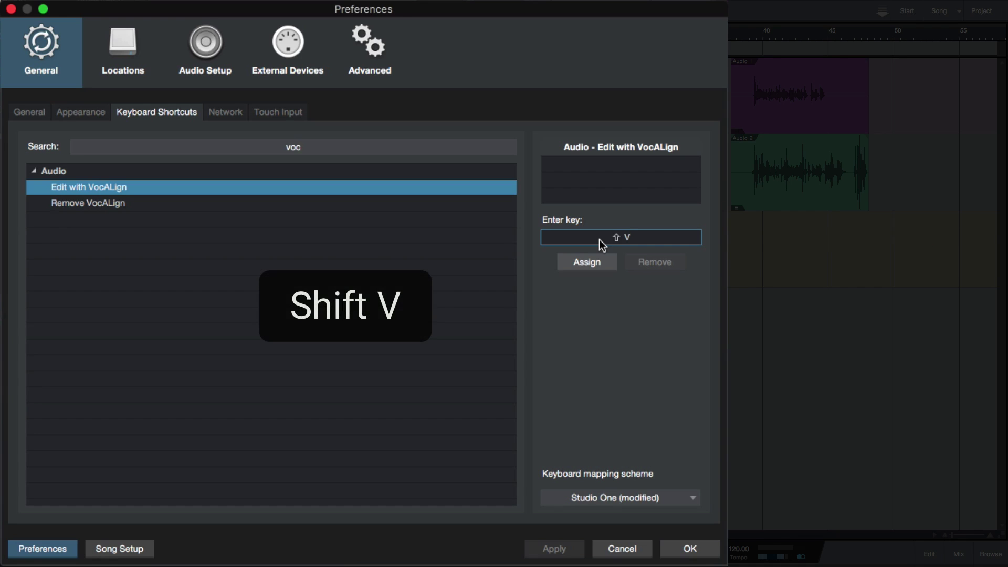
click(598, 262)
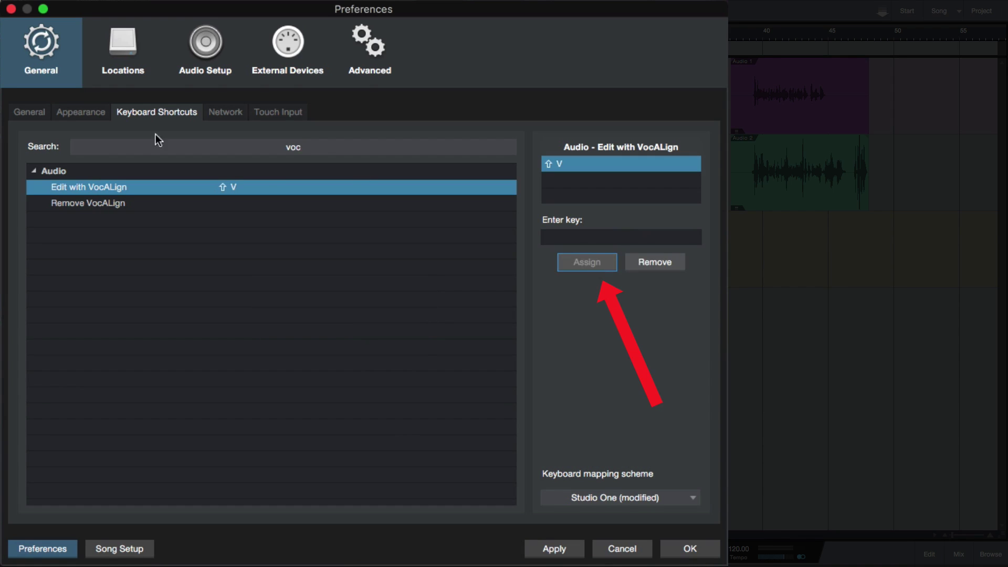
Step: Assign the keyboard shortcut Option+Shift+V to the Remove VocALign command and save the preferences
click(87, 201)
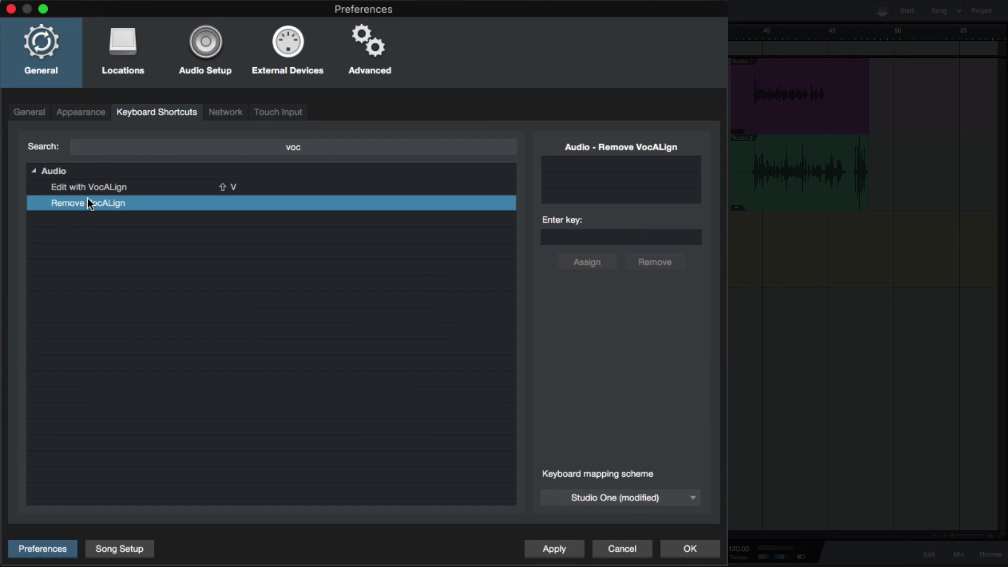
click(582, 239)
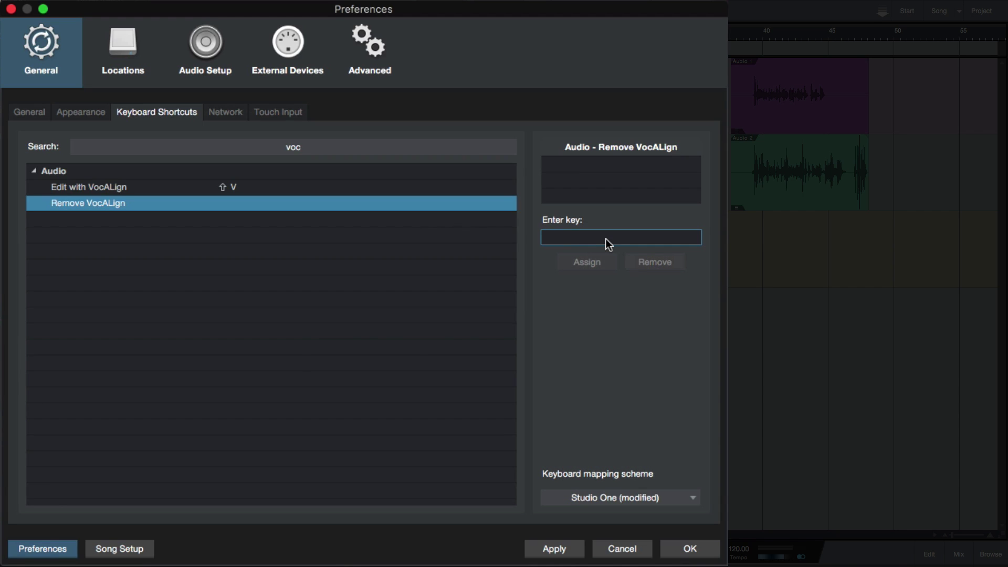
key(alt+shift+v)
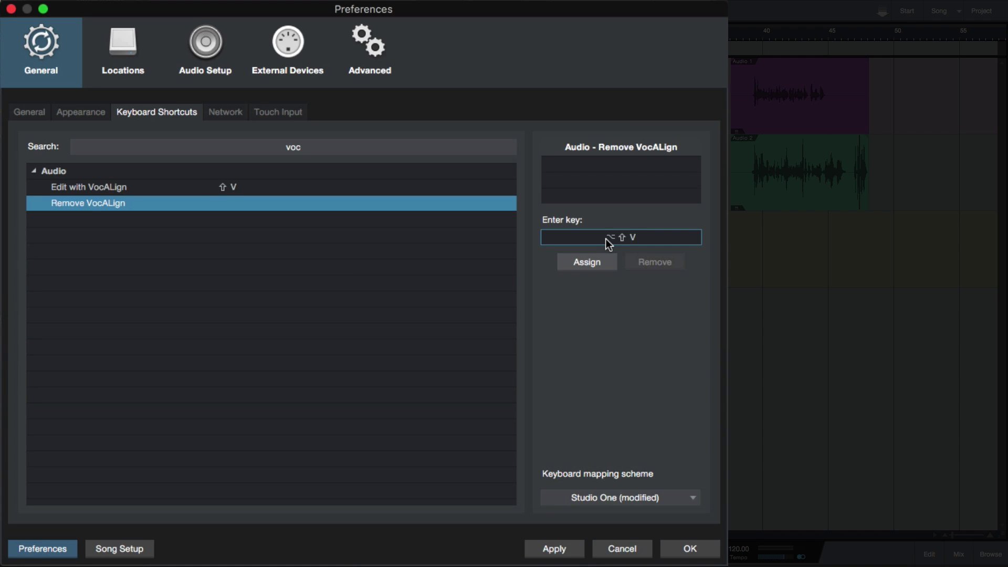
click(586, 263)
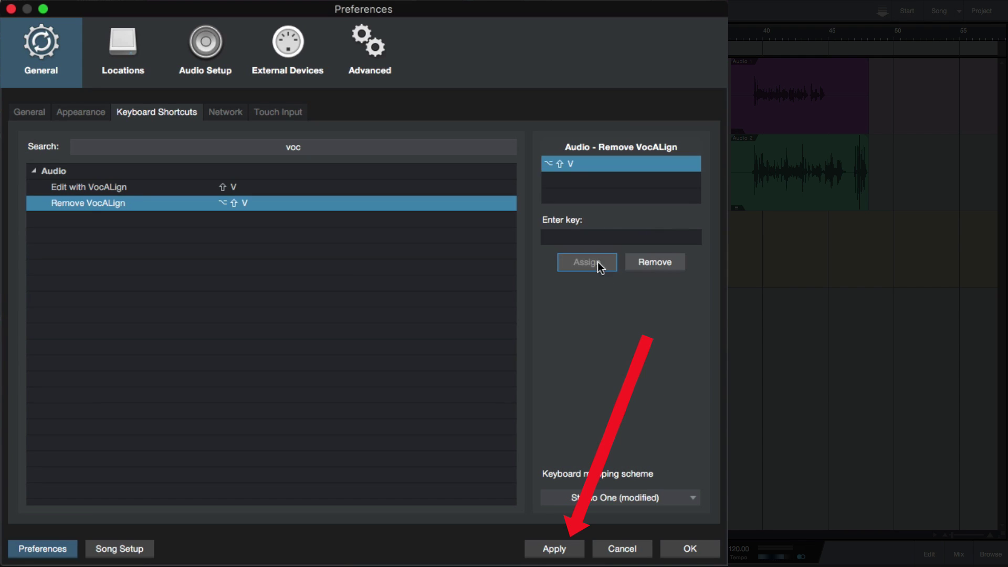
click(553, 550)
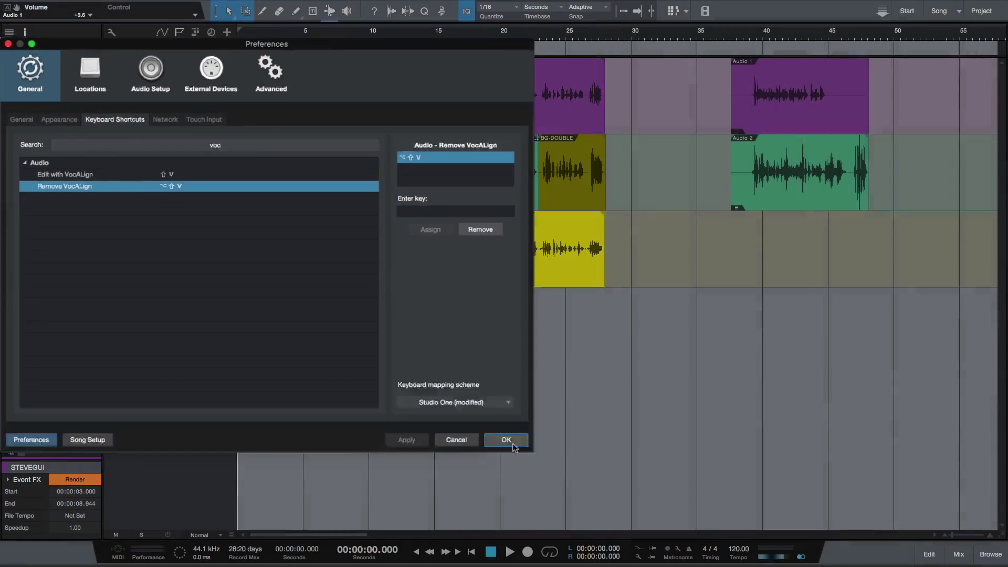
click(698, 555)
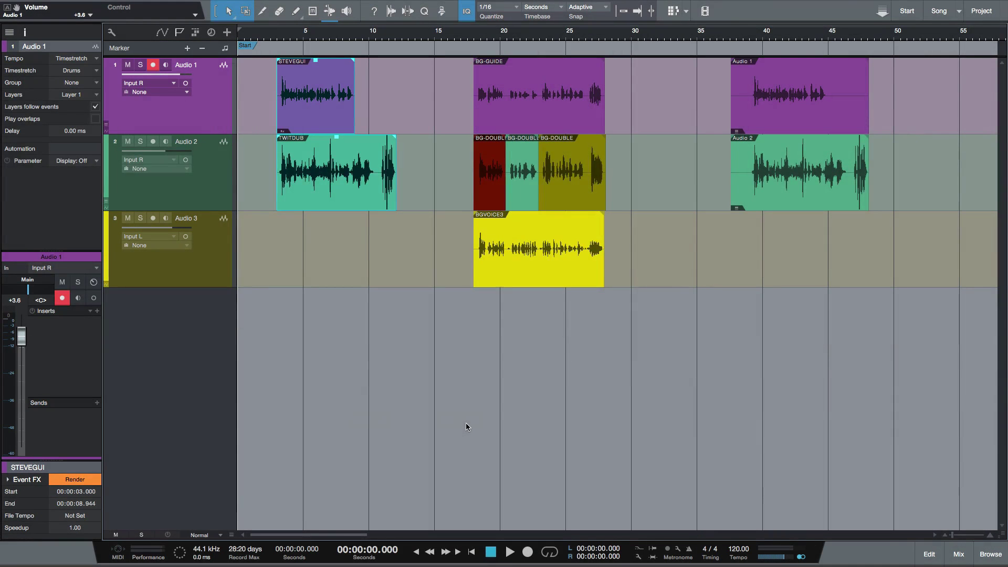
Step: Play the STEVEGUI event from 3 seconds with Audio 1 soloed
click(223, 5)
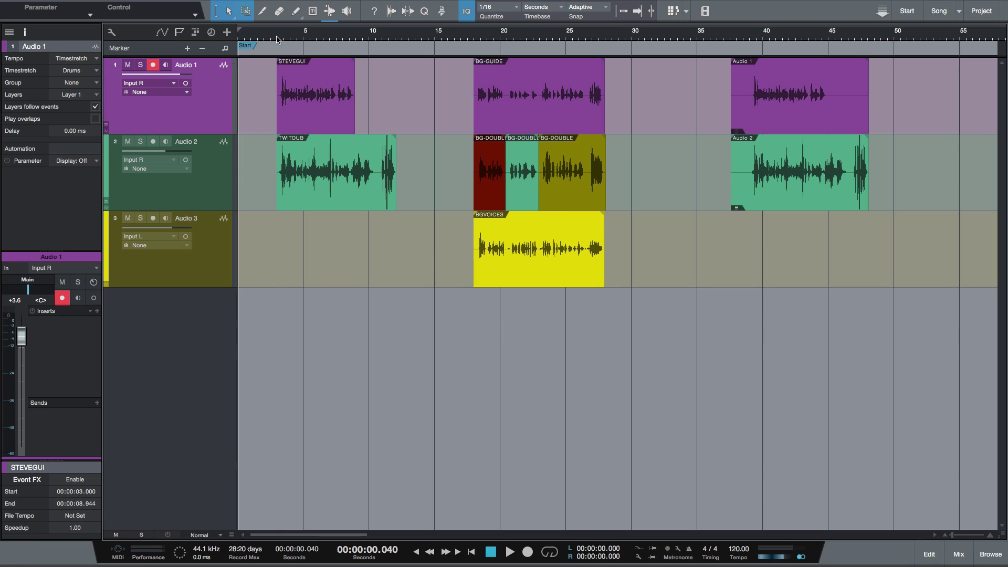
click(277, 40)
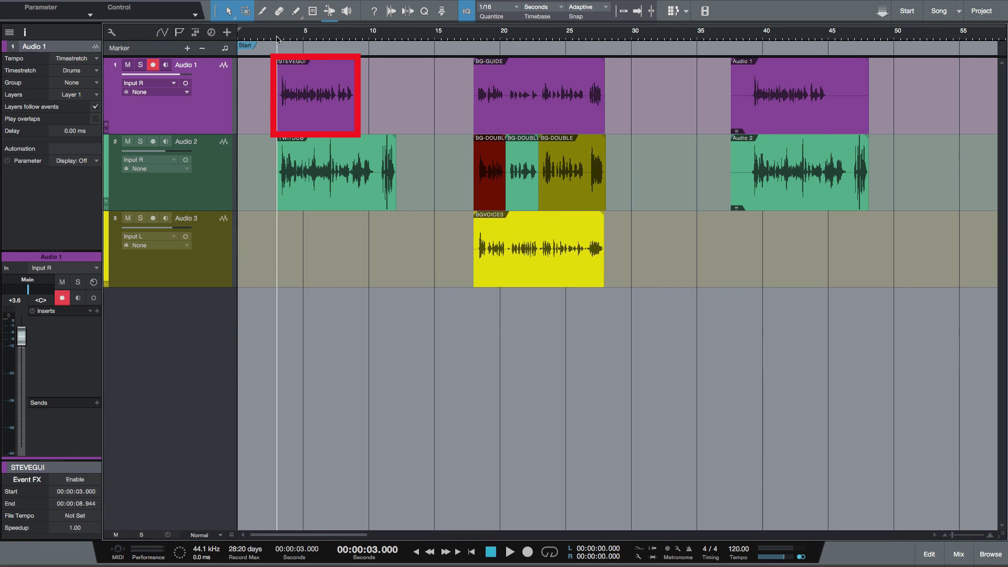
key(s)
key(space)
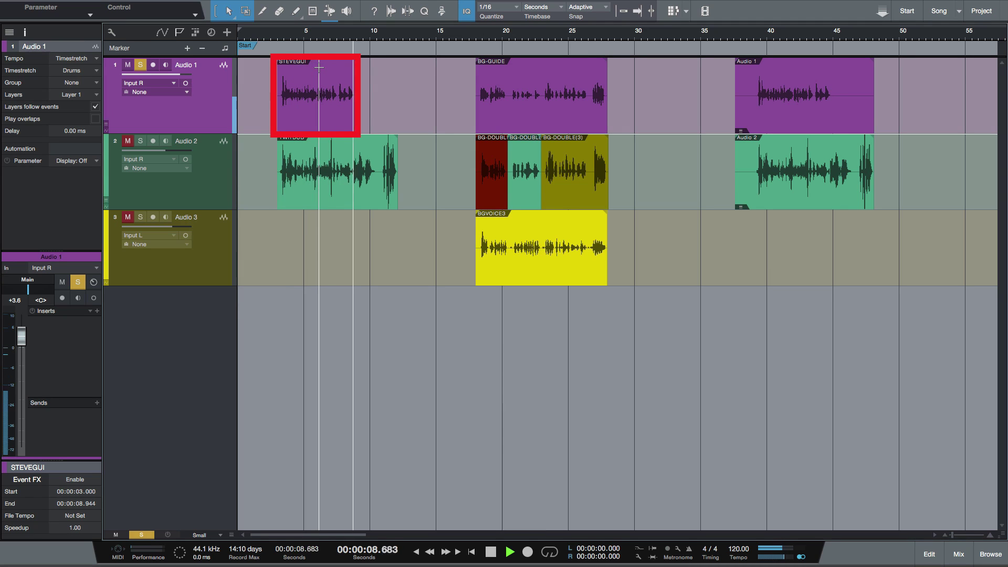
key(space)
Step: Play the TWITDUB event on Audio 2 alone and together with the STEVEGUI event on Audio 1
click(140, 141)
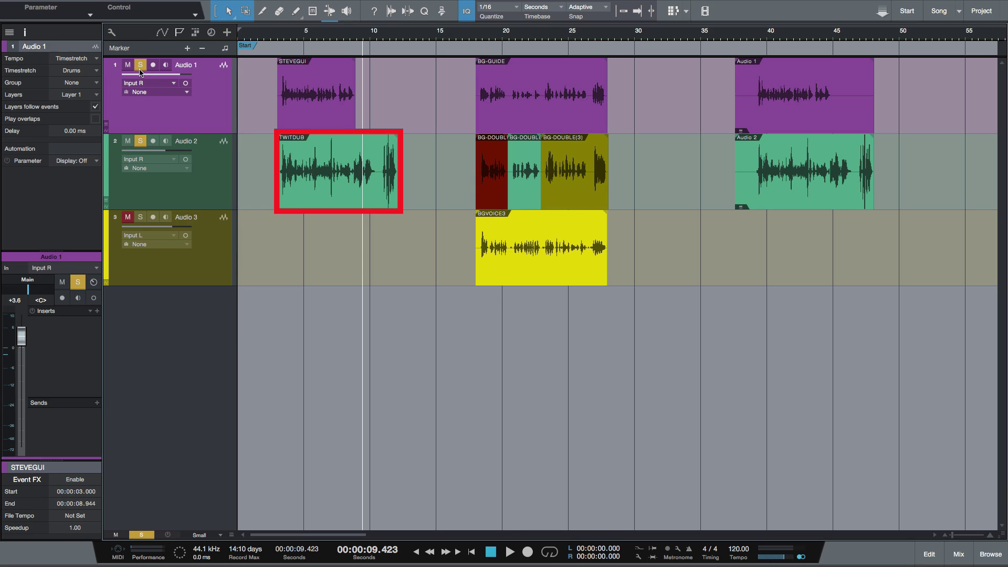
click(140, 66)
click(128, 65)
click(282, 32)
key(space)
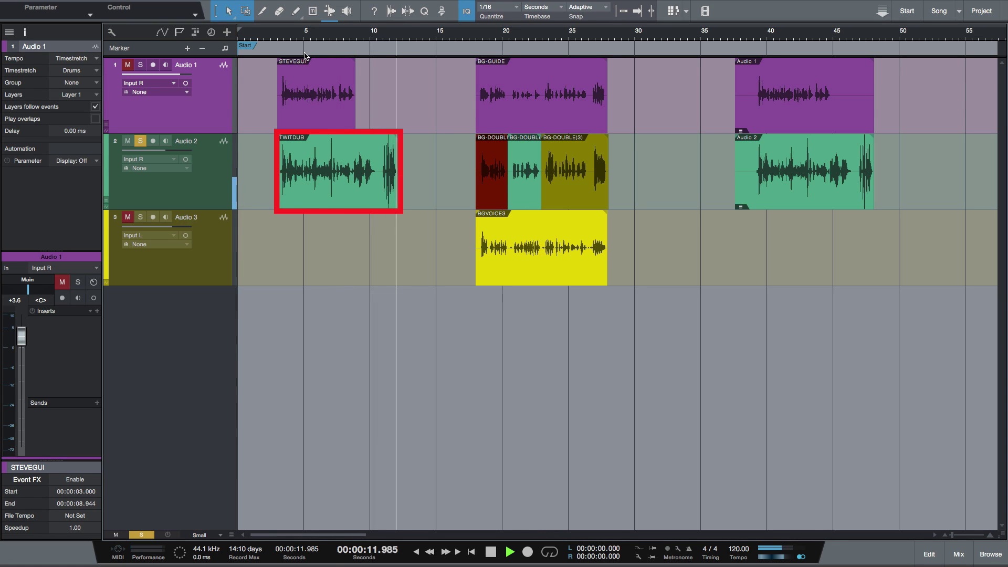
key(space)
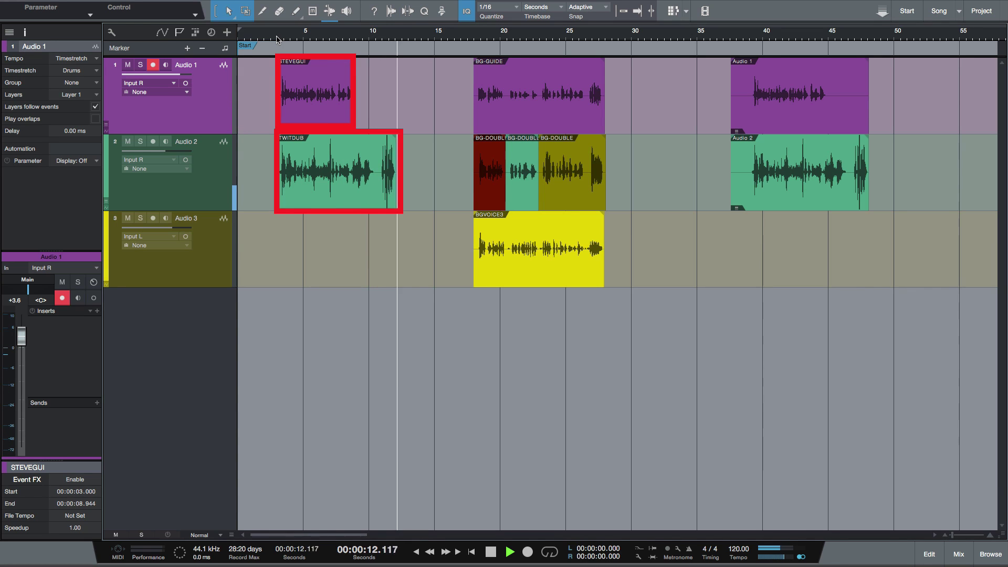
key(space)
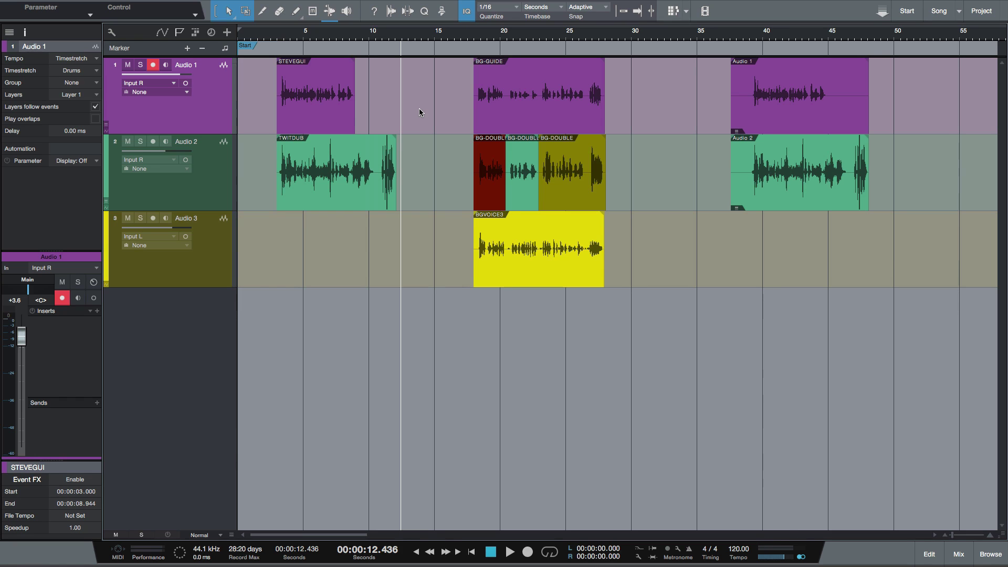
Step: Edit the STEVEGUI and TWITDUB events with VocALign, loading STEVEGUI as the Guide and TWITDUB as the Dub
drag(419, 112, 291, 177)
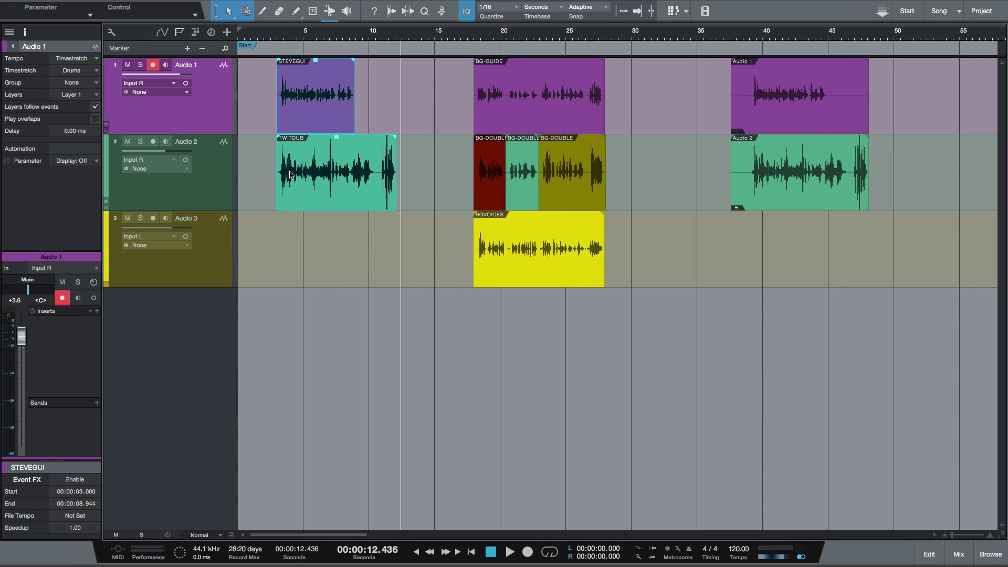
click(221, 6)
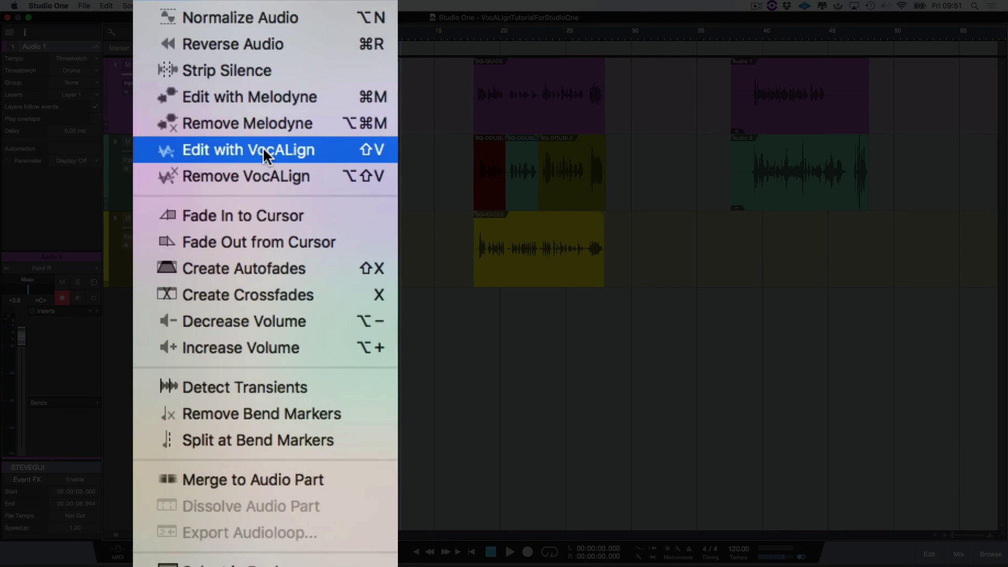
key(shift+v)
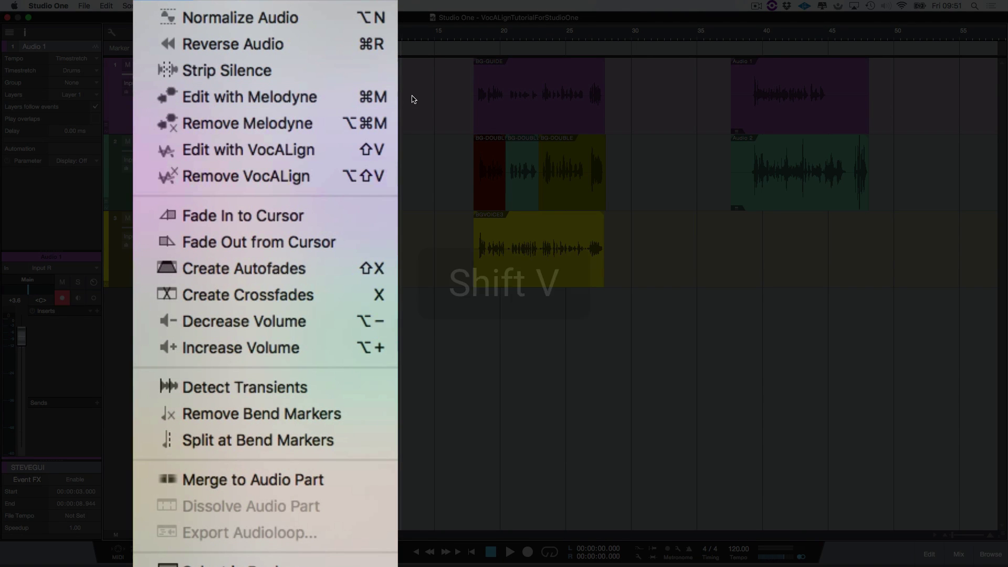
click(377, 149)
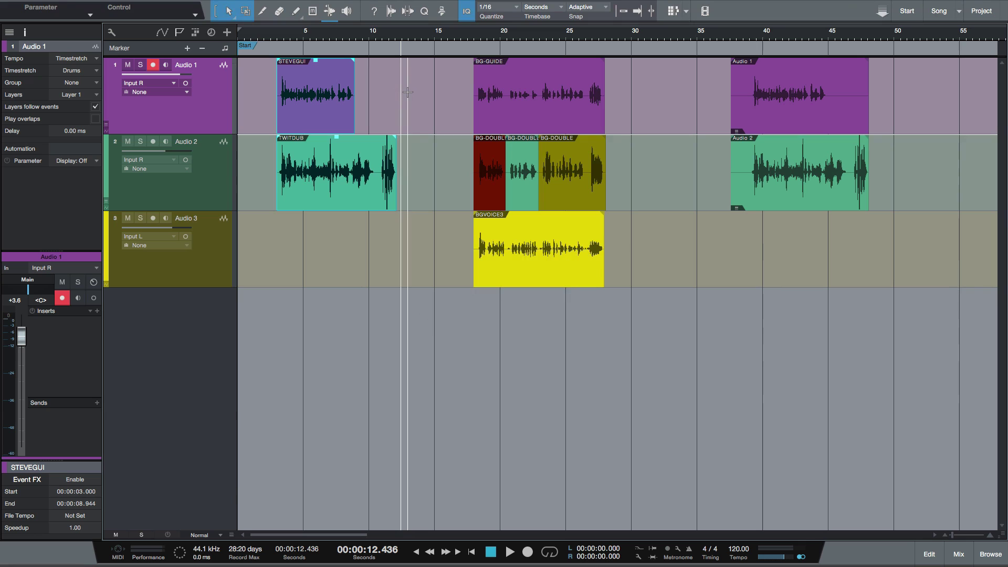
key(shift)
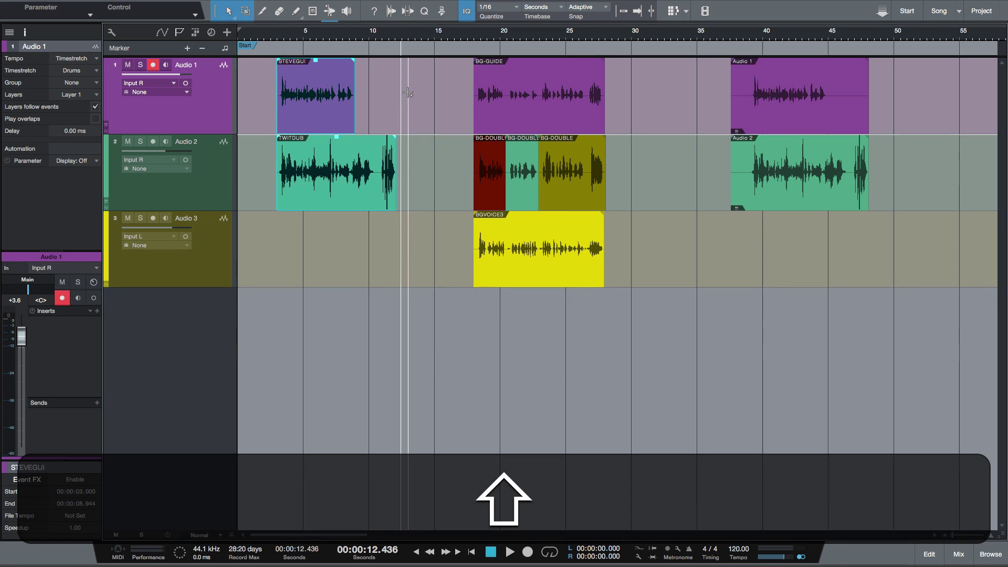
key(shift+v)
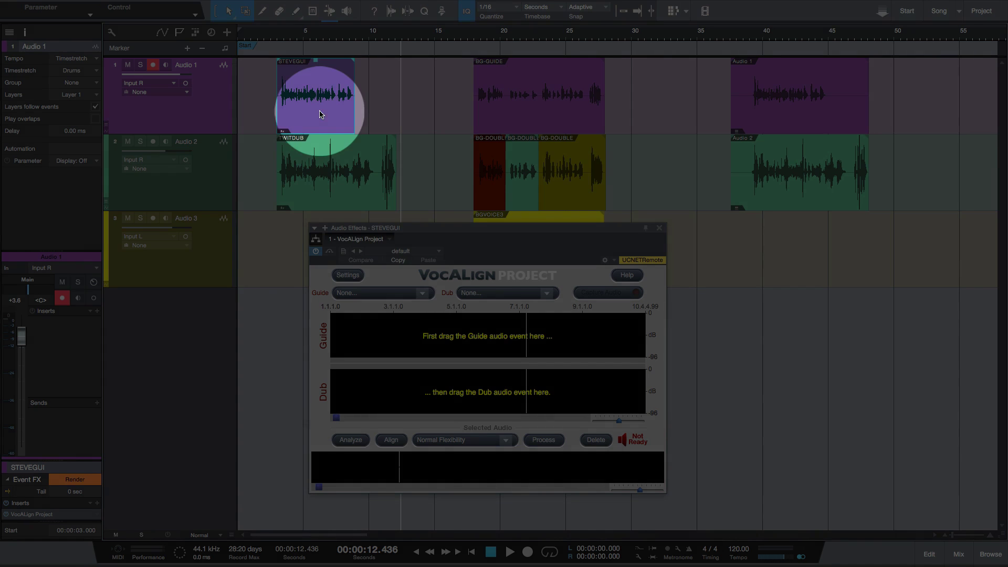
drag(322, 114, 419, 344)
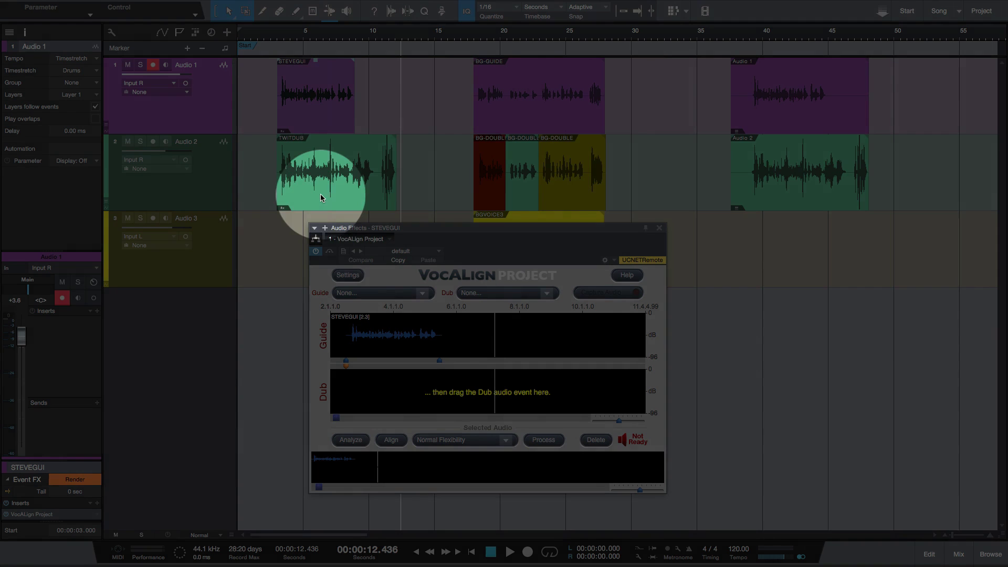
drag(322, 199, 387, 395)
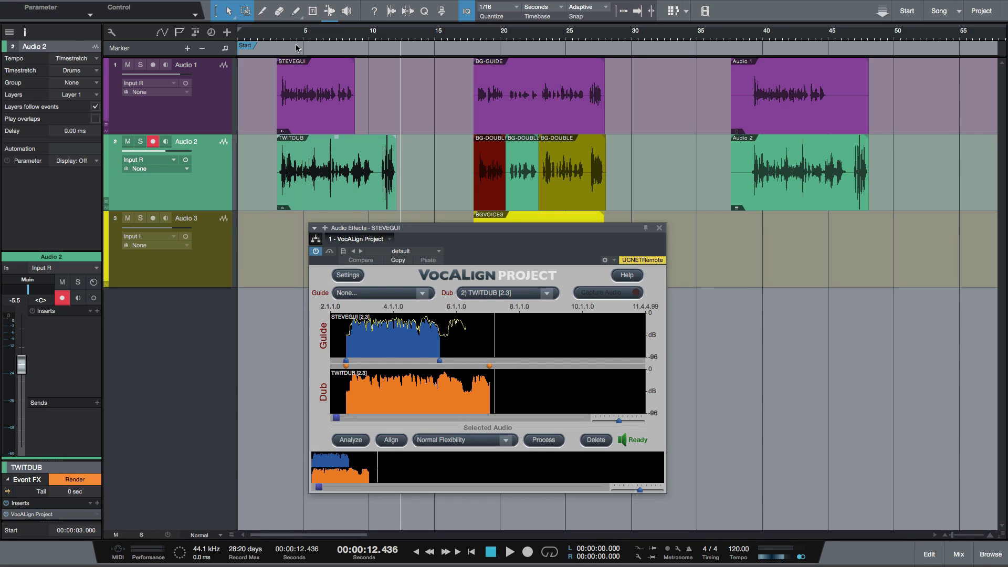
Step: Play the VocALign result from 3 seconds with both tracks, and again with Audio 2 soloed
click(276, 38)
key(space)
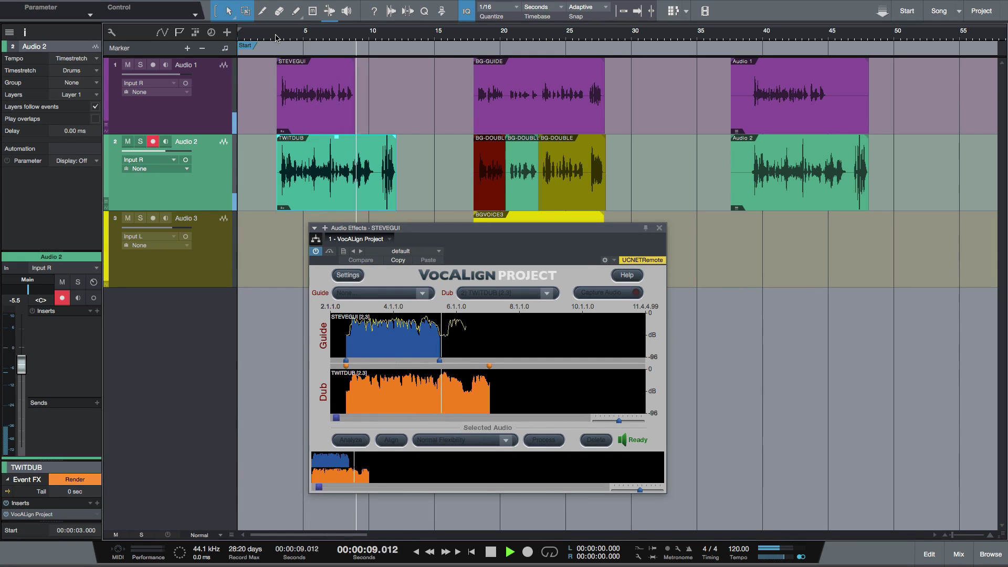
key(space)
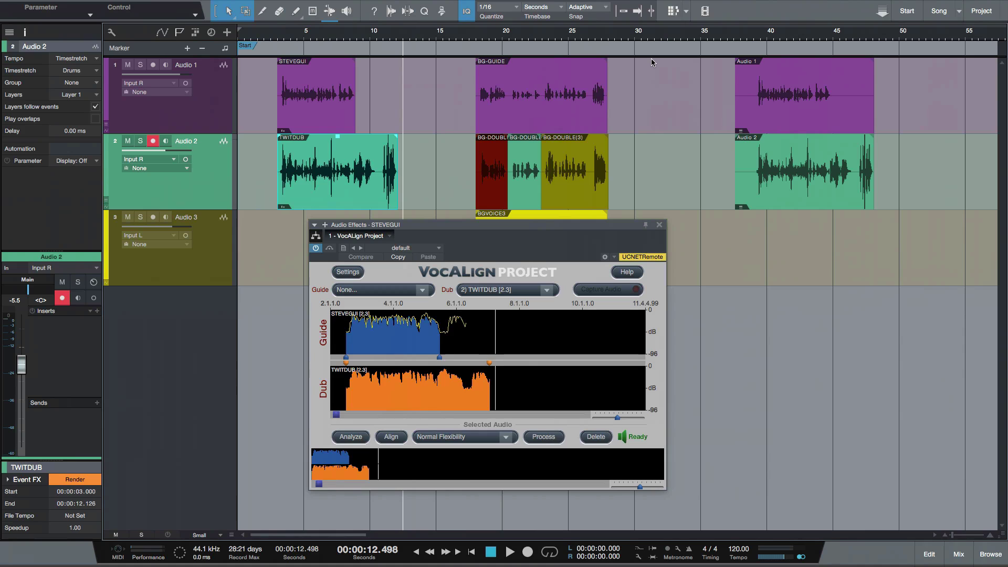
click(275, 40)
key(s)
key(space)
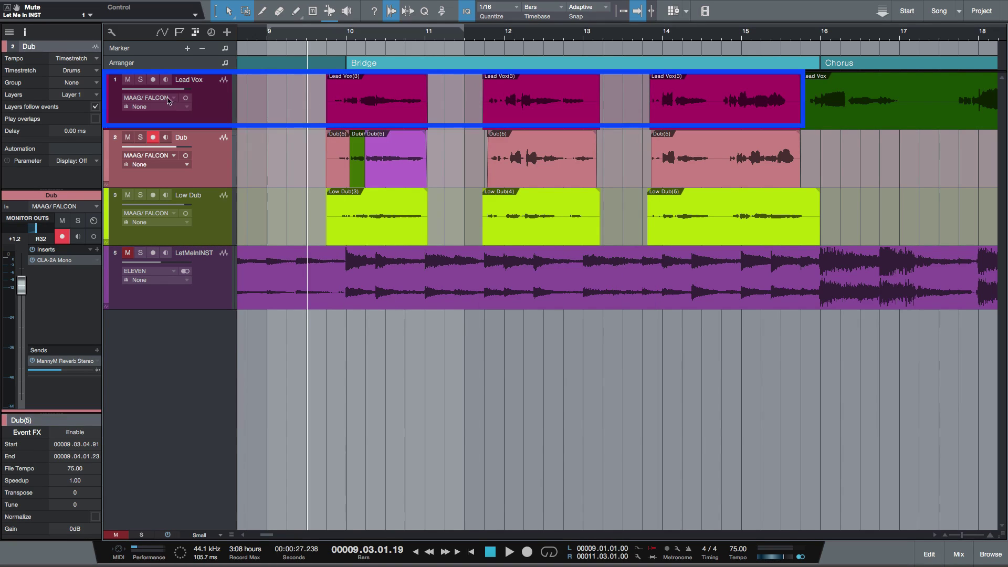
Step: Mute the Dub and Low Dub tracks and play the Lead Vox track through the Bridge
key(shift+m)
key(space)
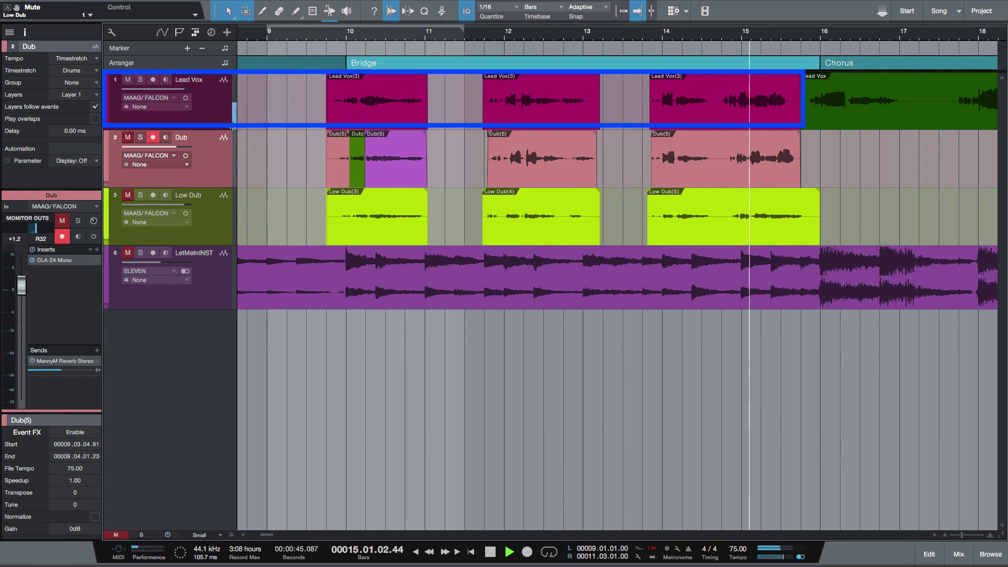
key(space)
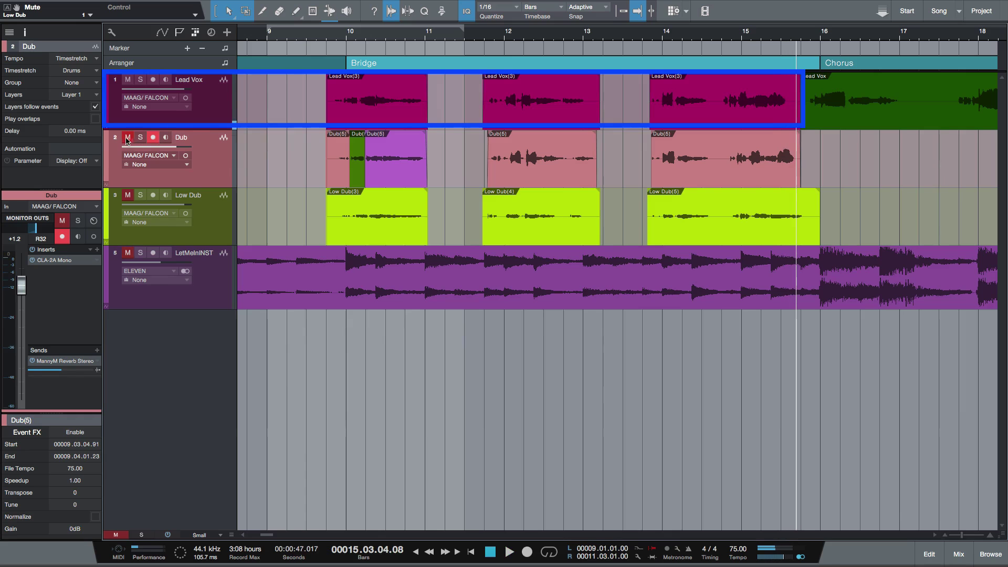
Step: Unmute the Dub track, mute Lead Vox, and play the Dub vocal alone through the Bridge
click(128, 138)
click(127, 79)
key(space)
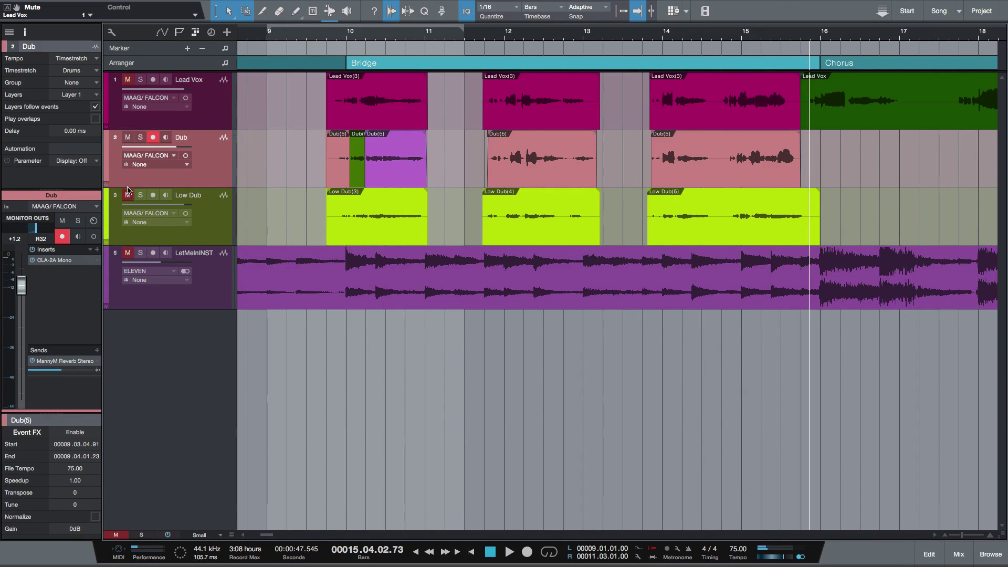
Step: Play the Low Dub track alone through the Bridge, then with the Lead Vox and Dub tracks unmuted
click(328, 37)
key(space)
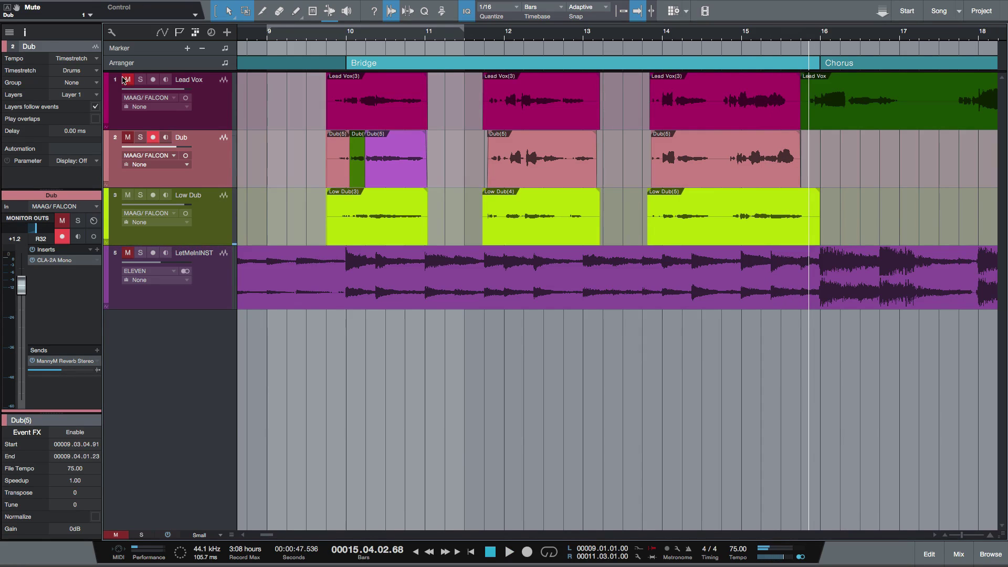
drag(126, 80, 127, 138)
click(325, 35)
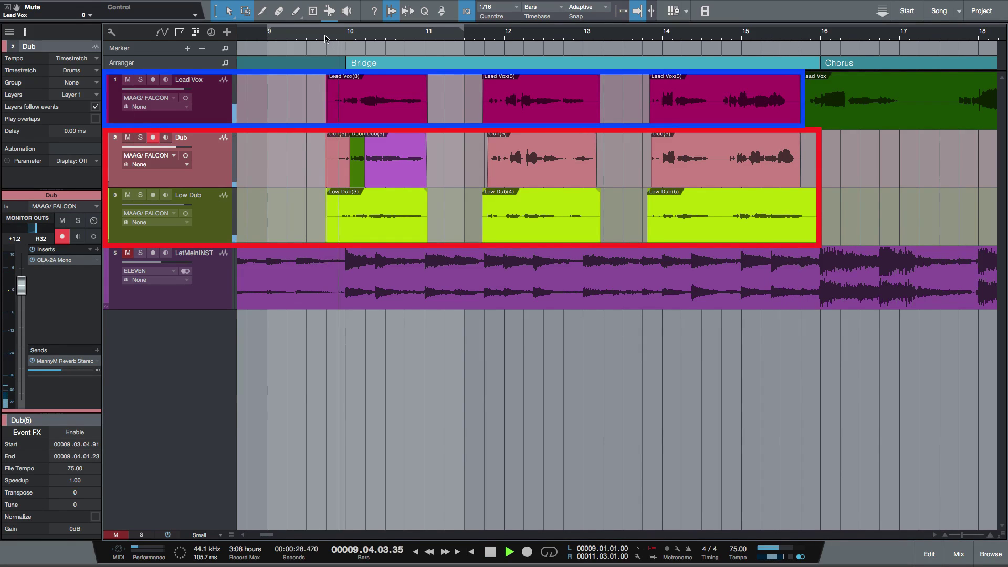
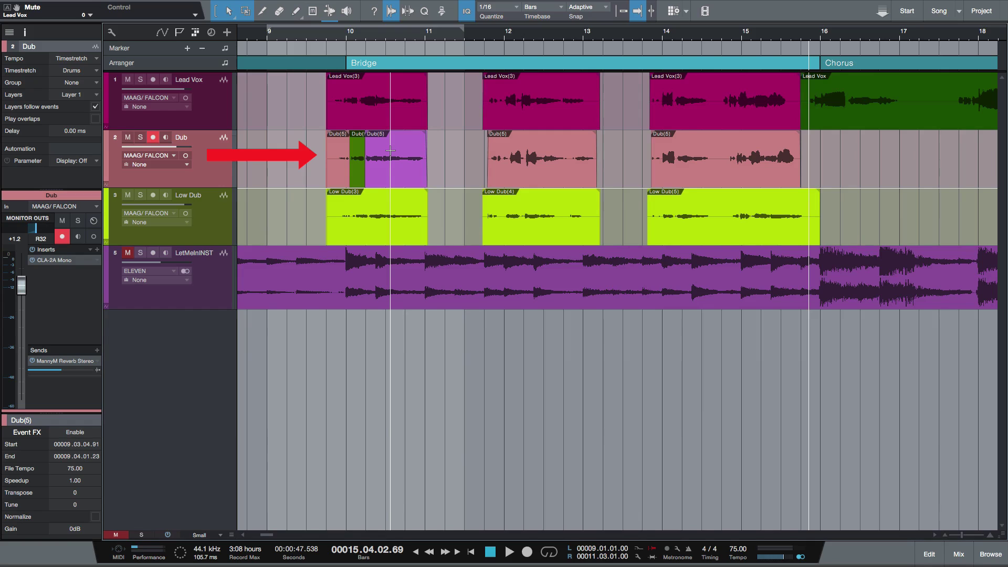
Step: Merge the three Dub pieces around bar 10 into one audio part, and edit all nine Bridge vocal events with VocALign
drag(452, 176, 339, 177)
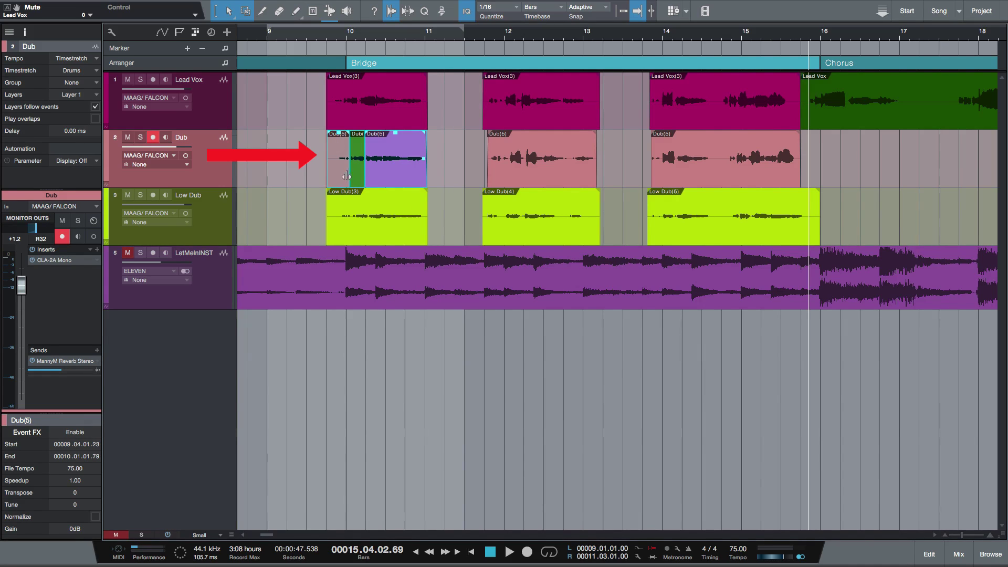
key(g)
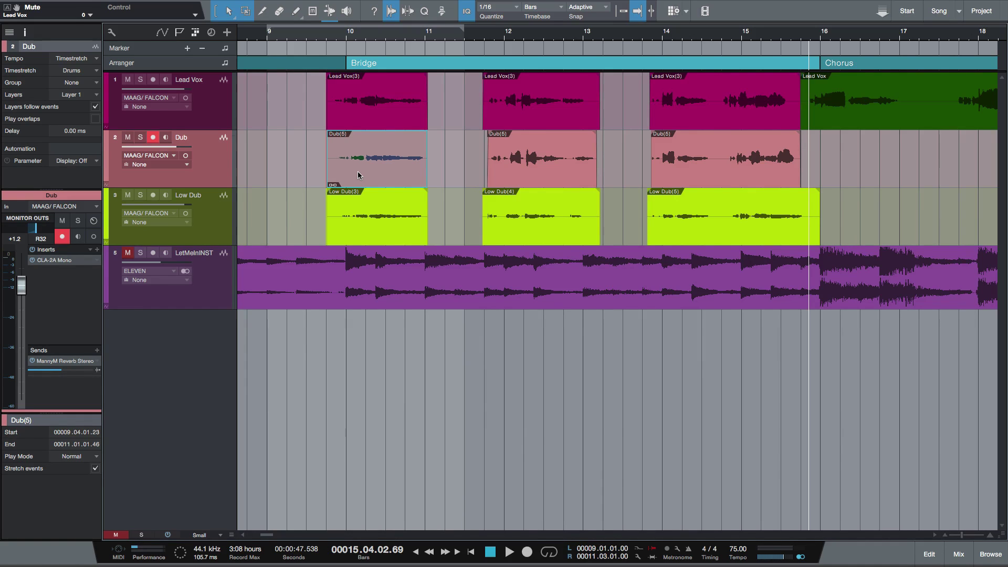
drag(317, 118, 706, 203)
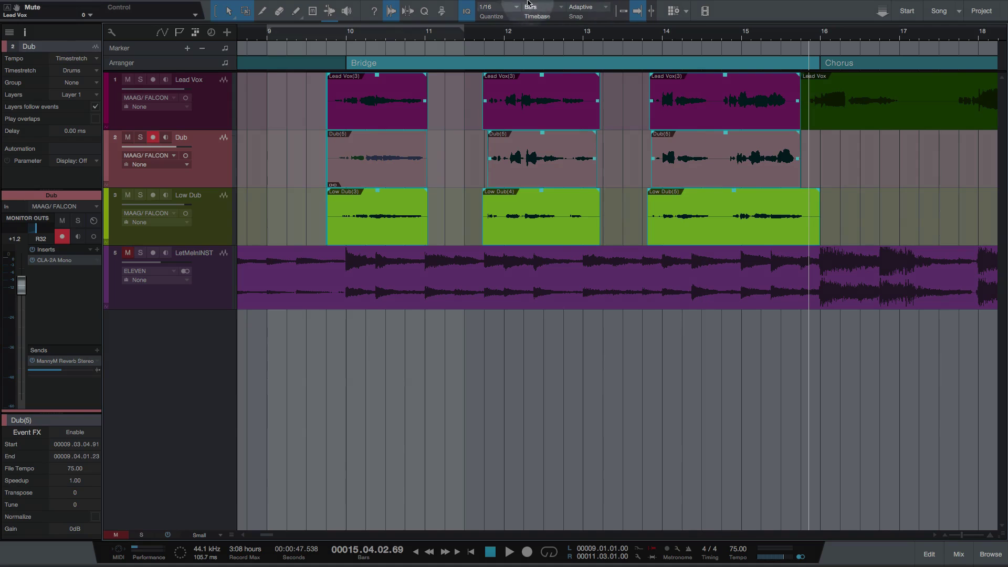
mouse_move(381, 3)
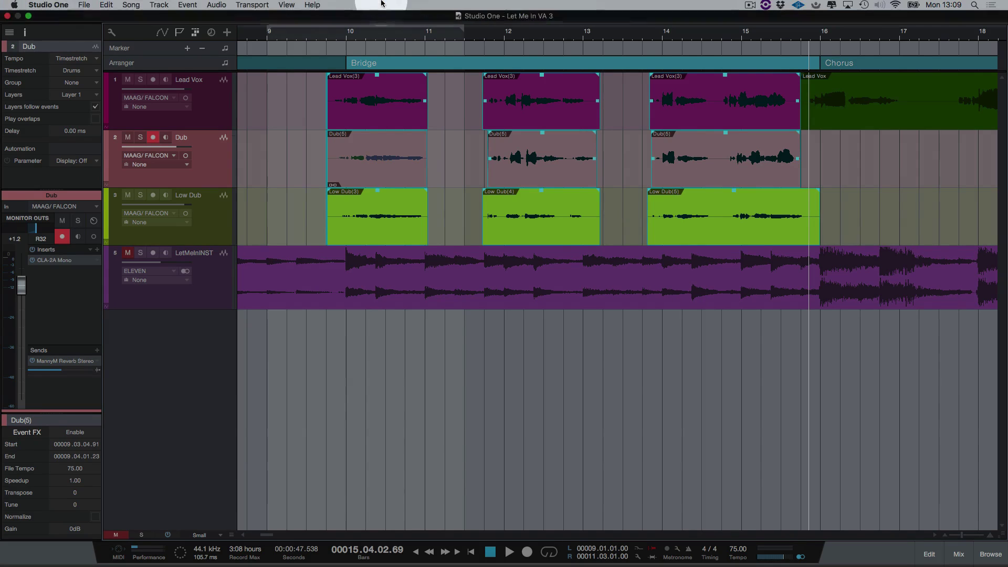
click(216, 5)
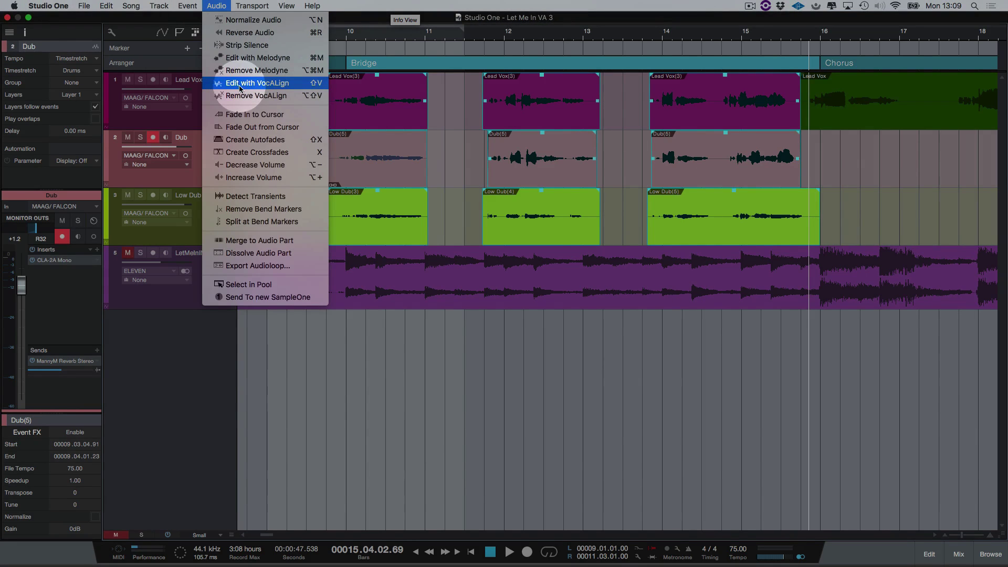
click(240, 84)
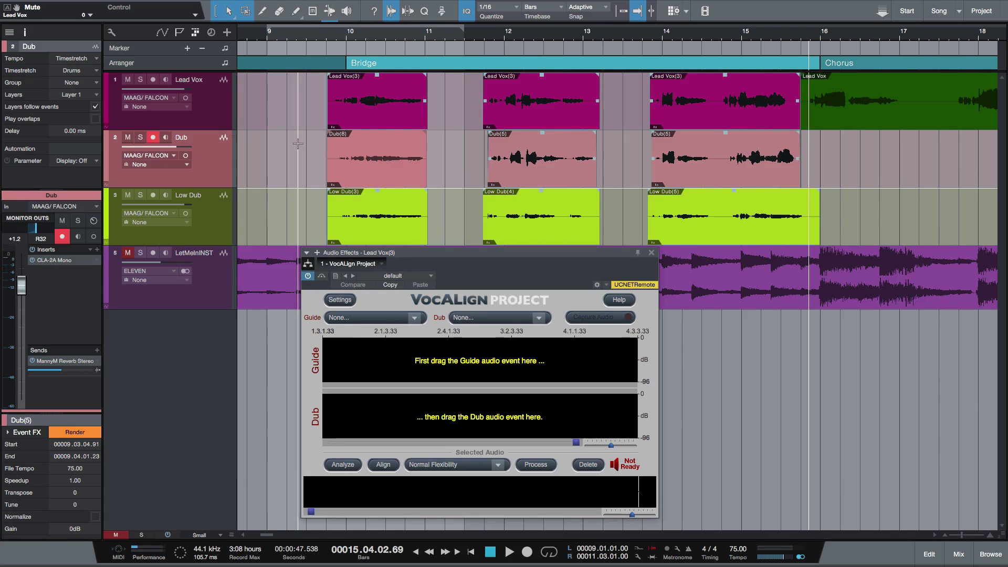
Step: Load the first Bridge phrase of Lead Vox as Guide and of Dub as Dub, and play both with Low Dub muted
drag(368, 103, 410, 373)
drag(388, 182, 430, 419)
click(128, 195)
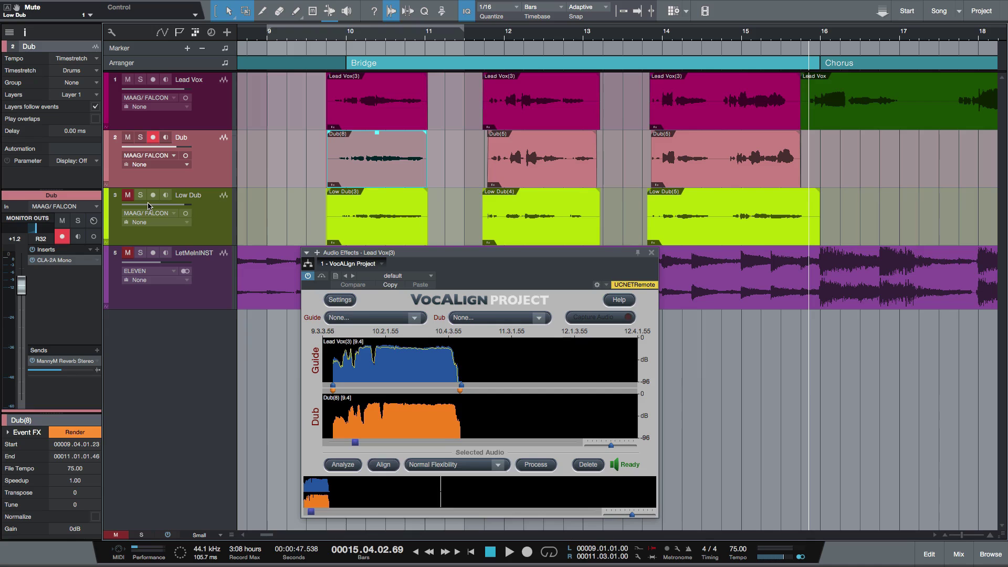
click(330, 37)
key(space)
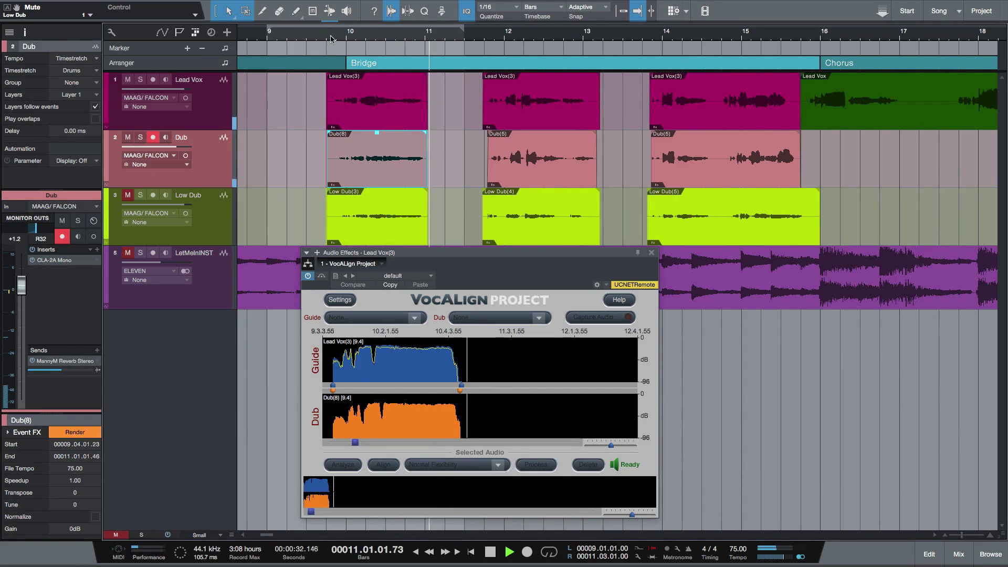
key(space)
Step: Load the first Low Dub phrase as the Dub against the same Lead Vox guide, and play the alignment
click(351, 231)
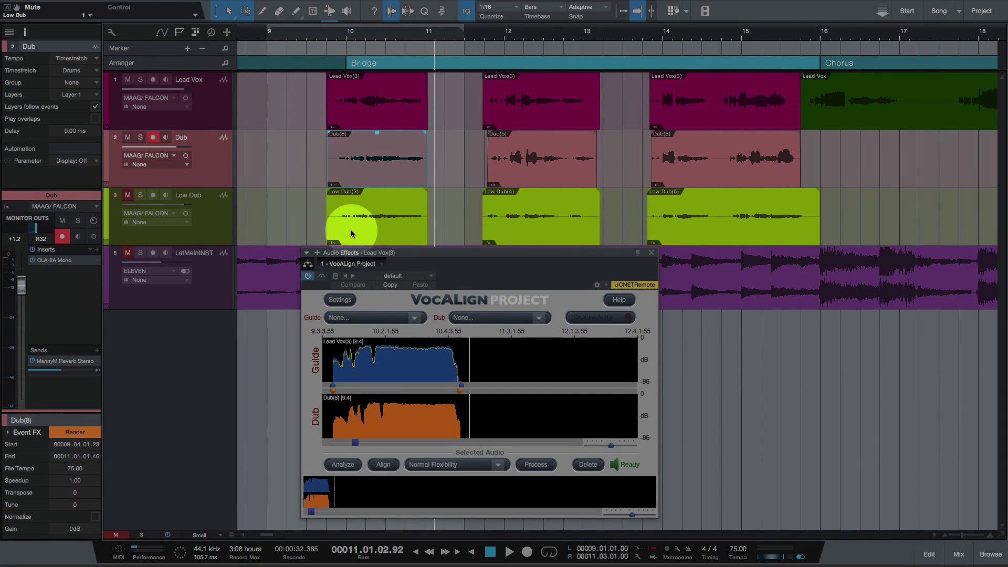
drag(351, 230, 379, 419)
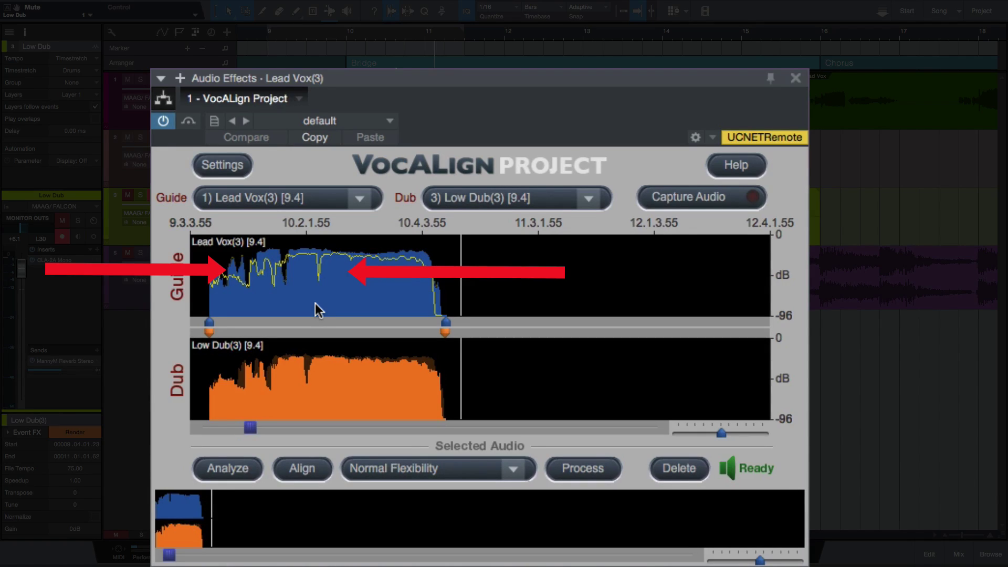
click(342, 37)
key(space)
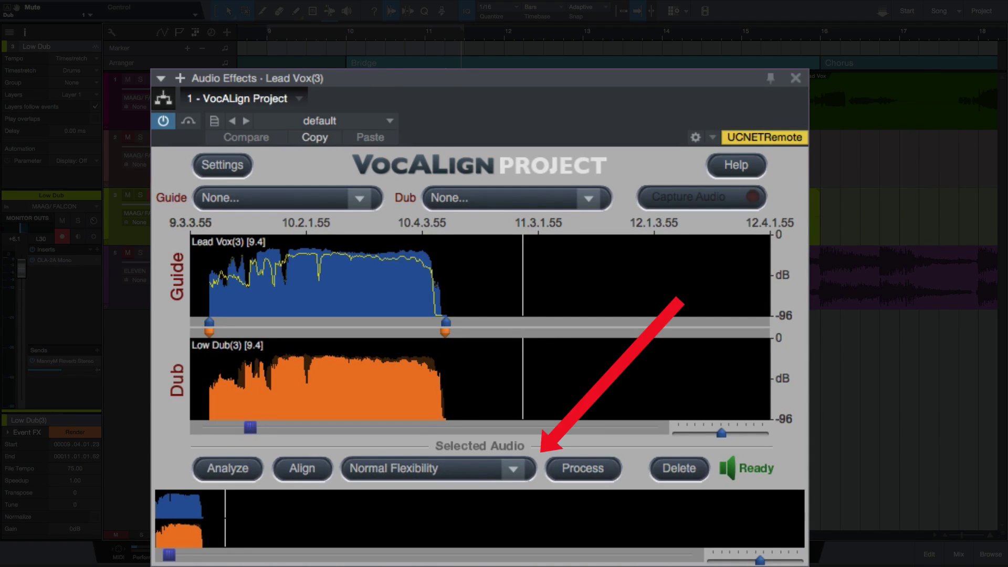
Step: Process the first Low Dub phrase with the High Flexibility alignment rule
click(469, 472)
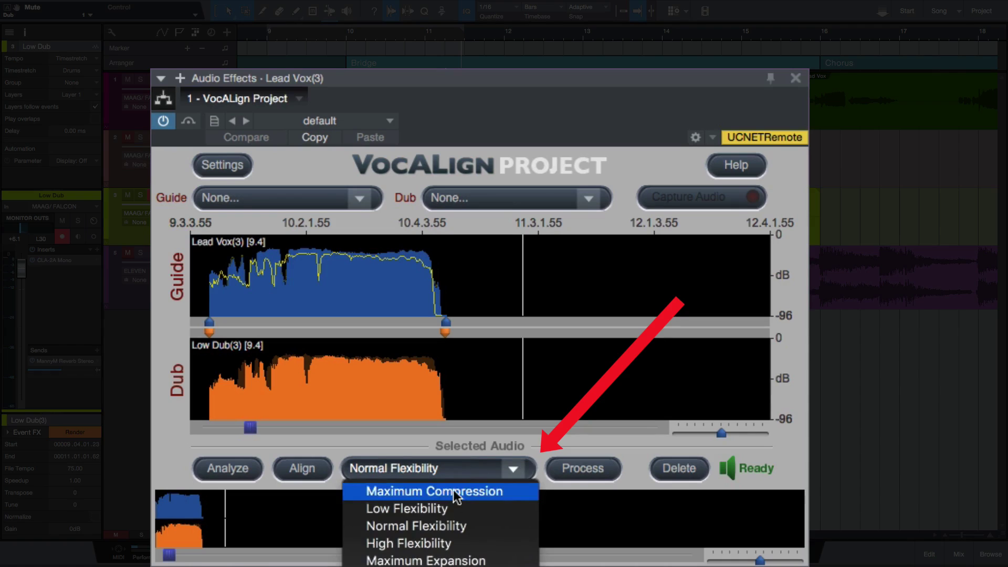
click(431, 544)
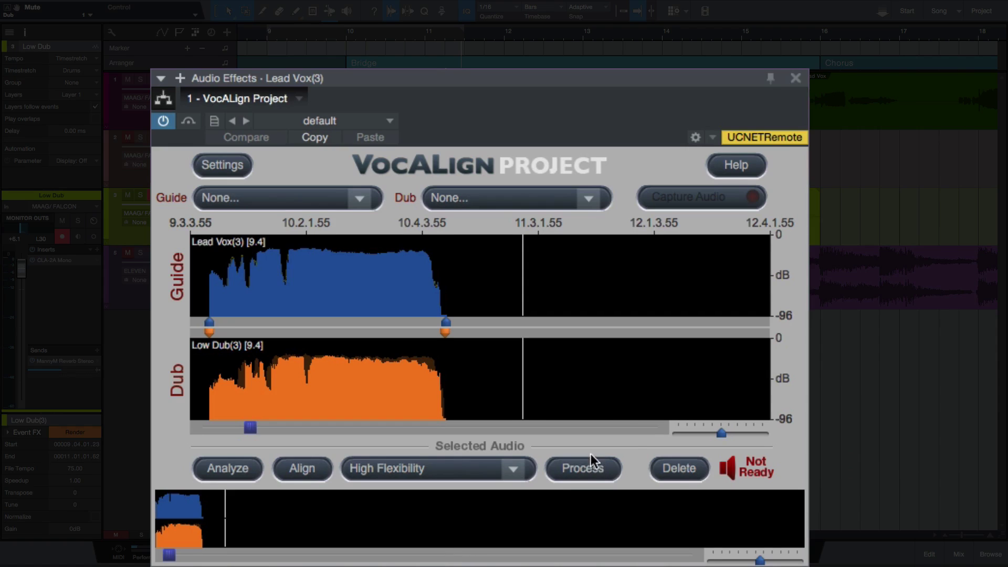
click(582, 467)
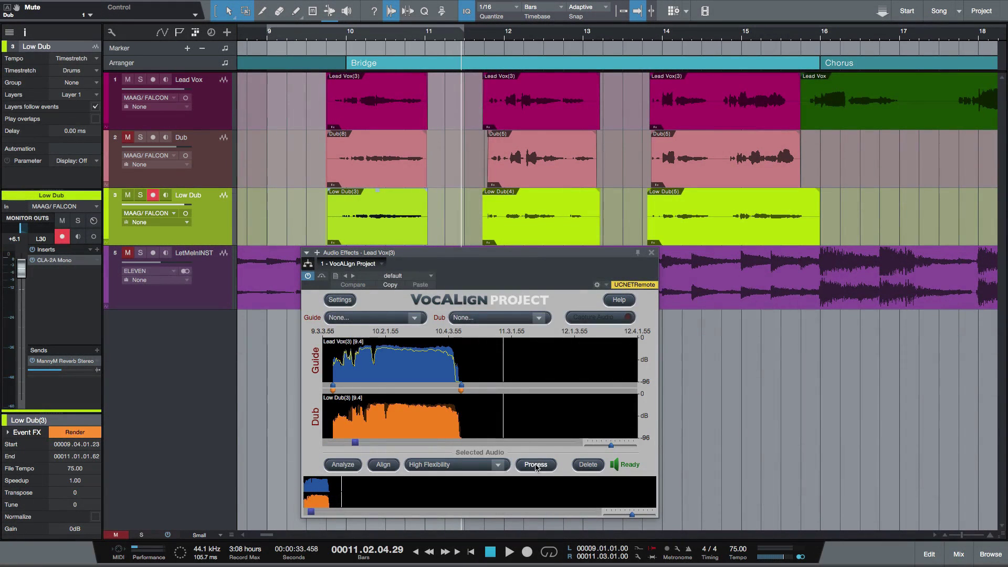
click(536, 465)
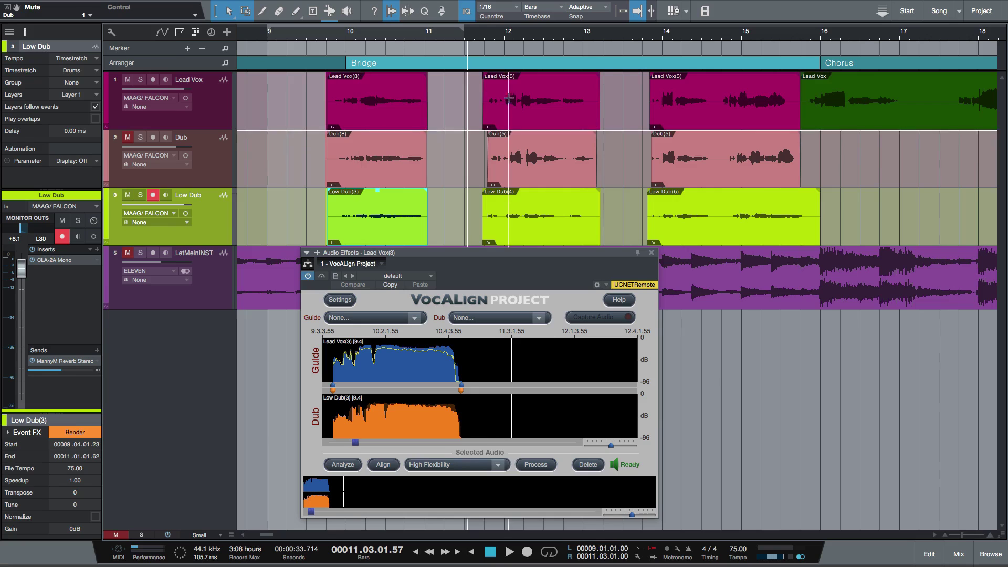
Step: Load the second Bridge phrase of Lead Vox as Guide and of Dub as Dub, and play the aligned pair
drag(517, 100, 517, 362)
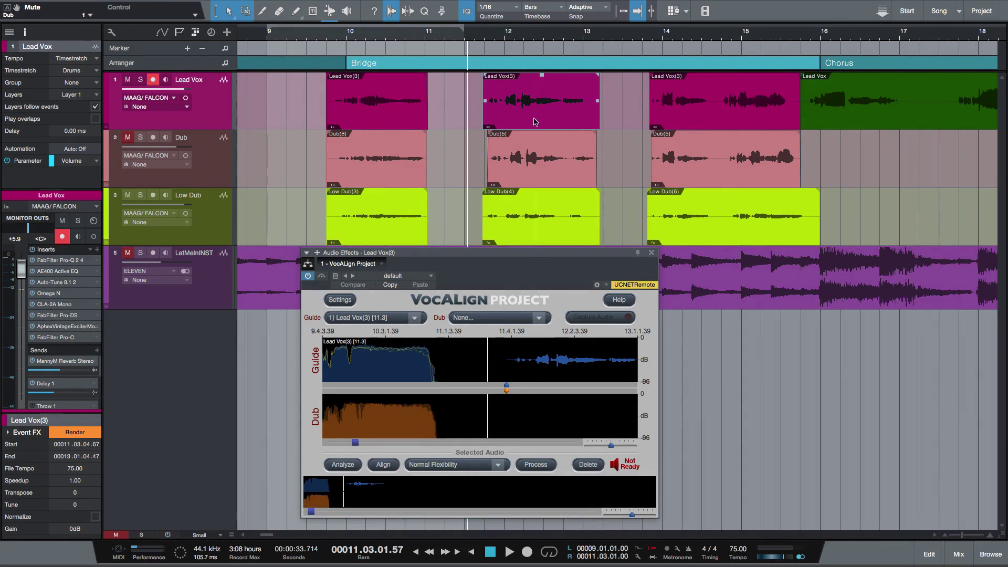
drag(535, 157, 533, 413)
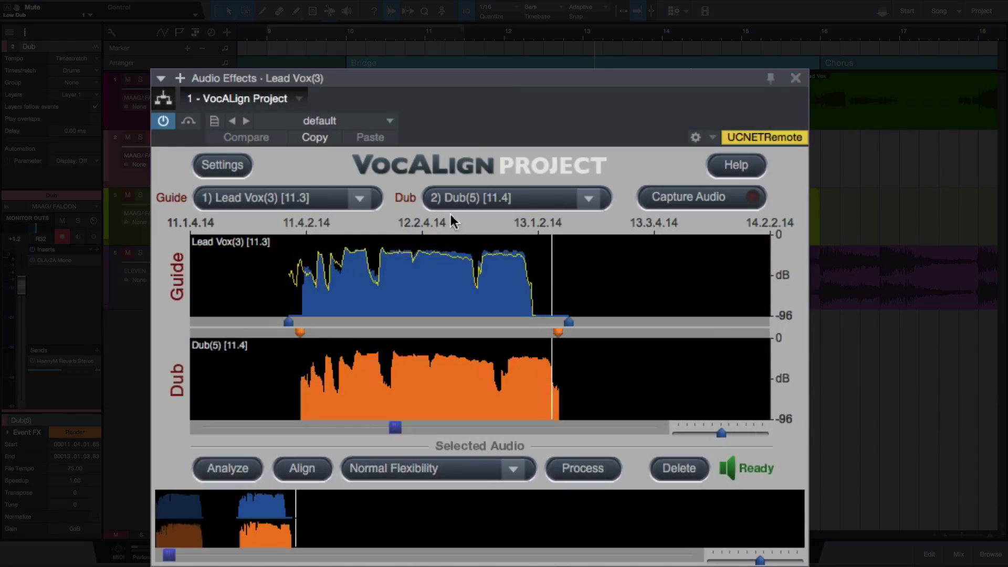
click(488, 36)
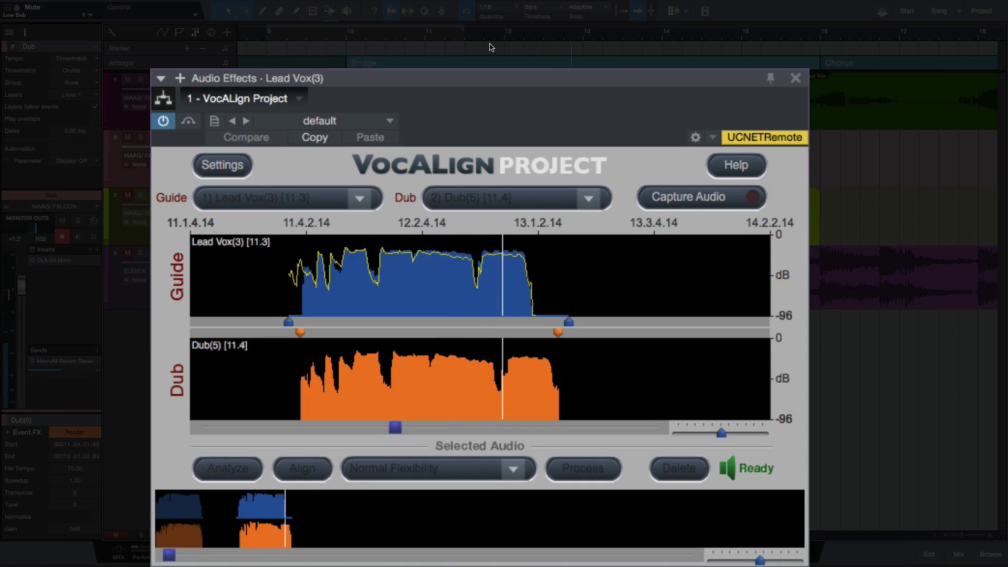
key(space)
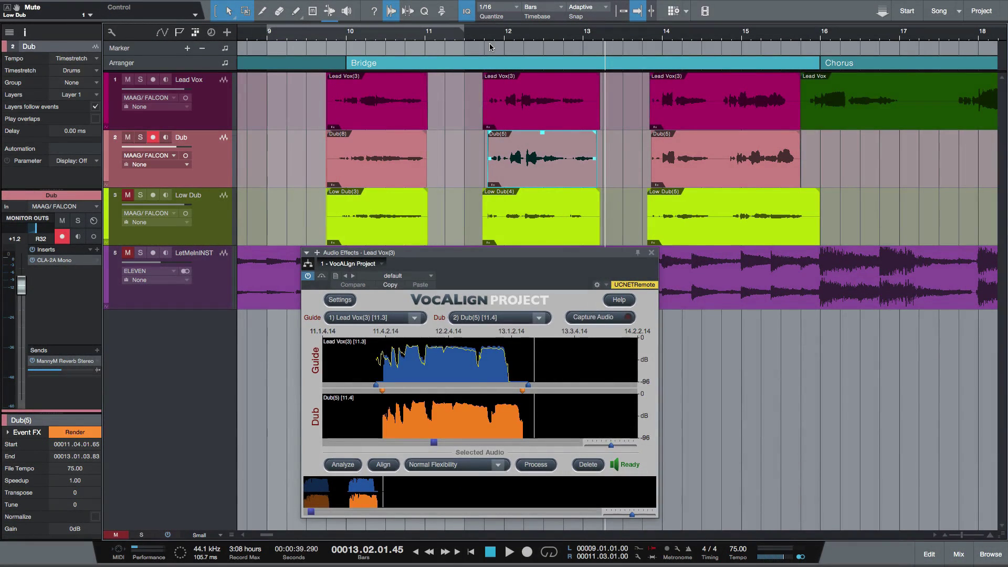
Step: Load the second Low Dub phrase as the Dub for the same guide, and play it with Lead Vox and Dub
click(476, 117)
click(535, 218)
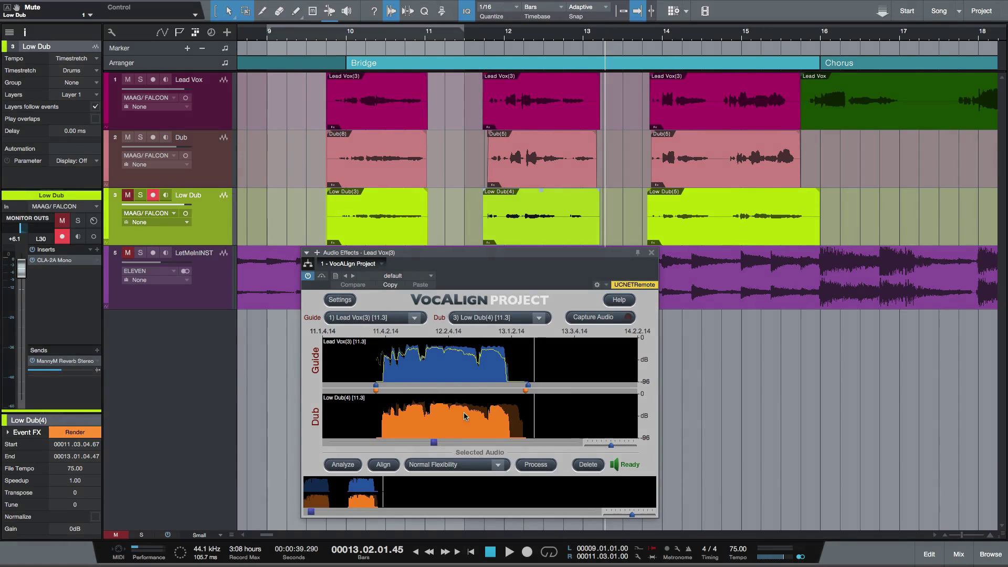
click(484, 35)
key(space)
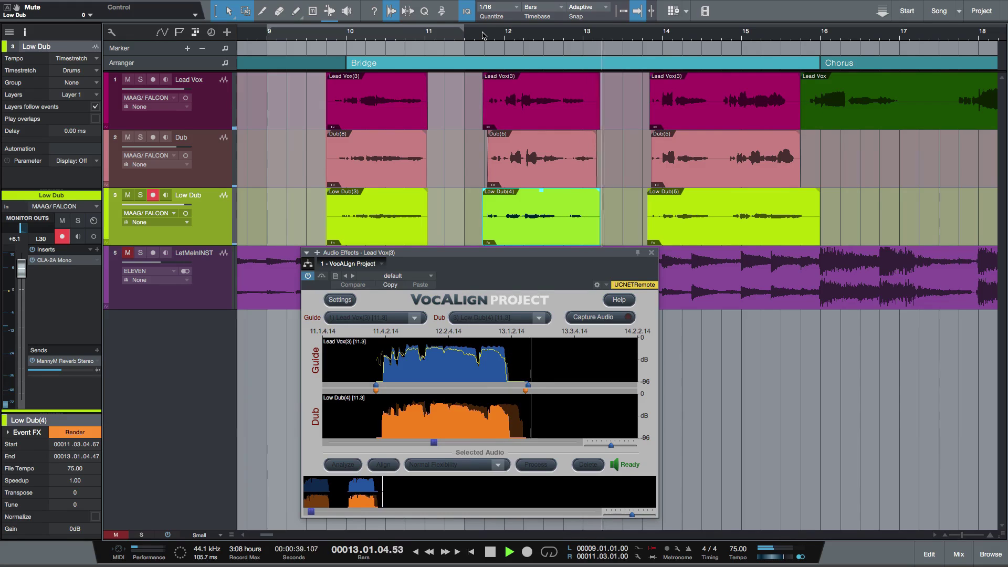
key(space)
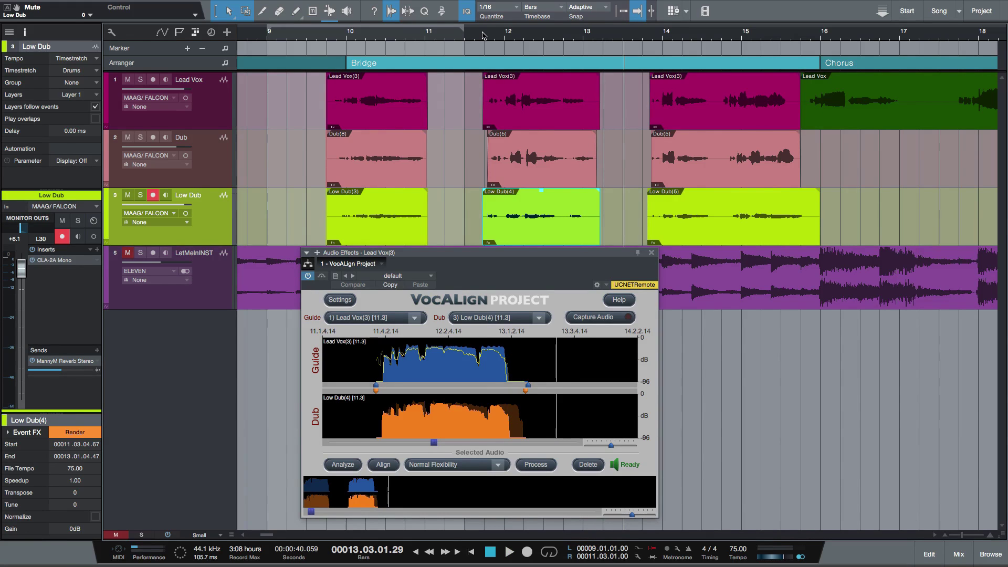
Step: Load the third Bridge phrase of Lead Vox as Guide and of Dub as Dub, and play the pair with Low Dub muted
scroll(552, 126, right, 5)
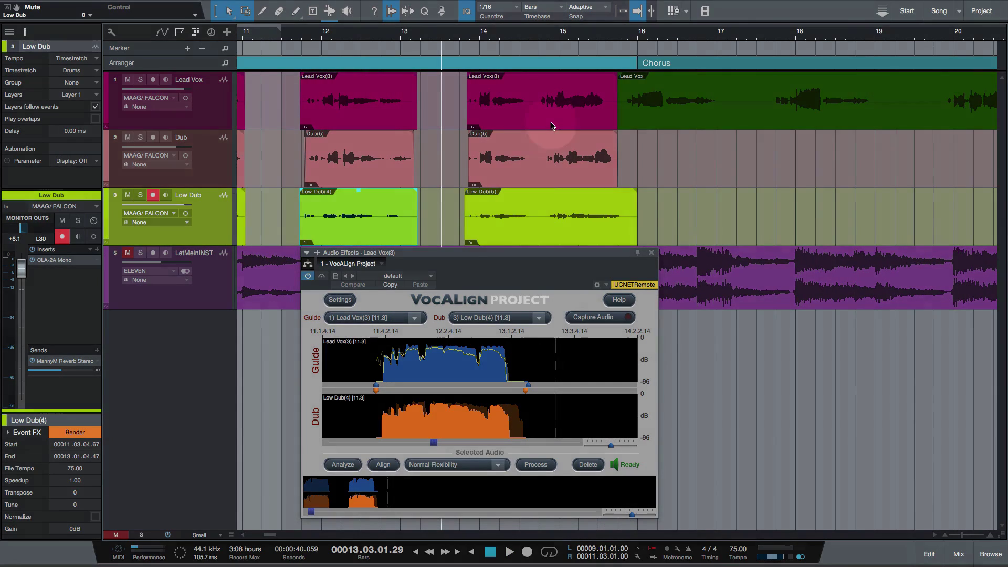
drag(548, 127, 537, 368)
drag(556, 175, 545, 423)
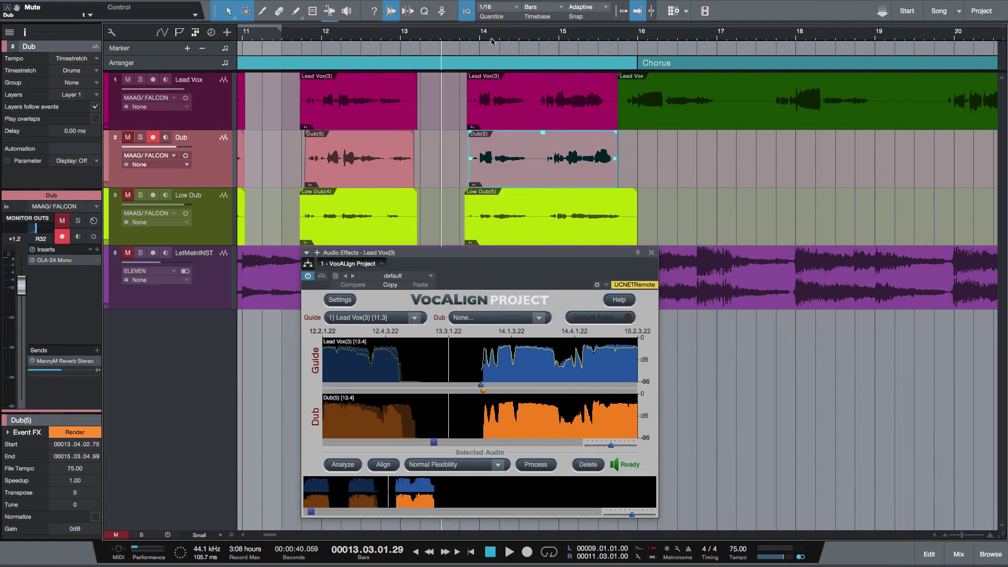
key(space)
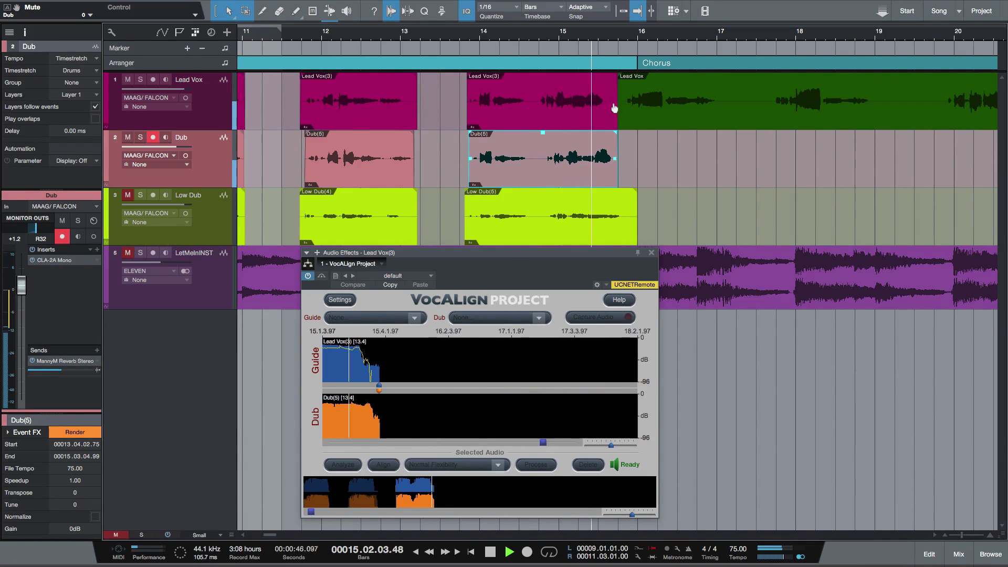
key(space)
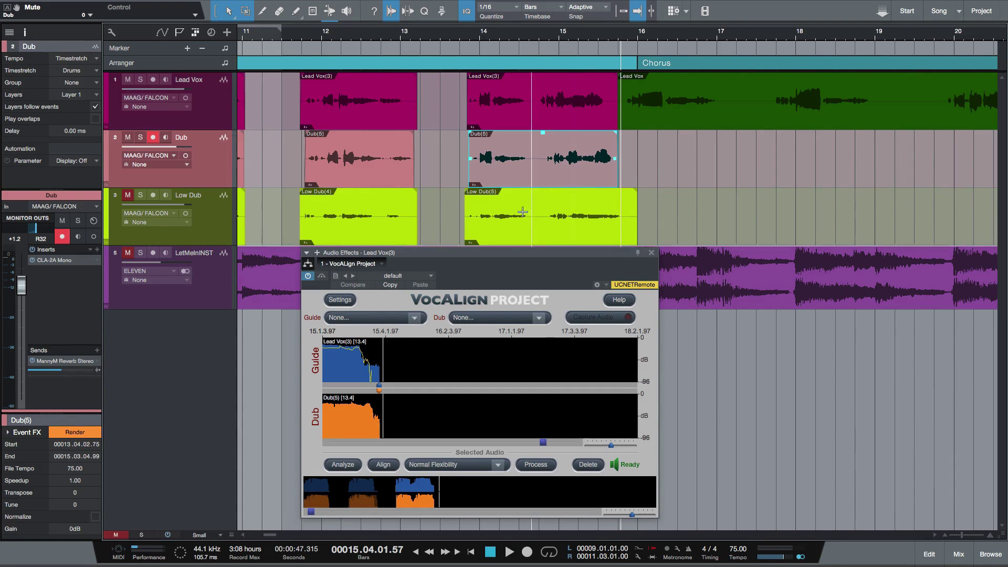
Step: Load the third Low Dub phrase as the Dub, process it with High Flexibility, and play the result
click(515, 228)
drag(512, 273, 496, 420)
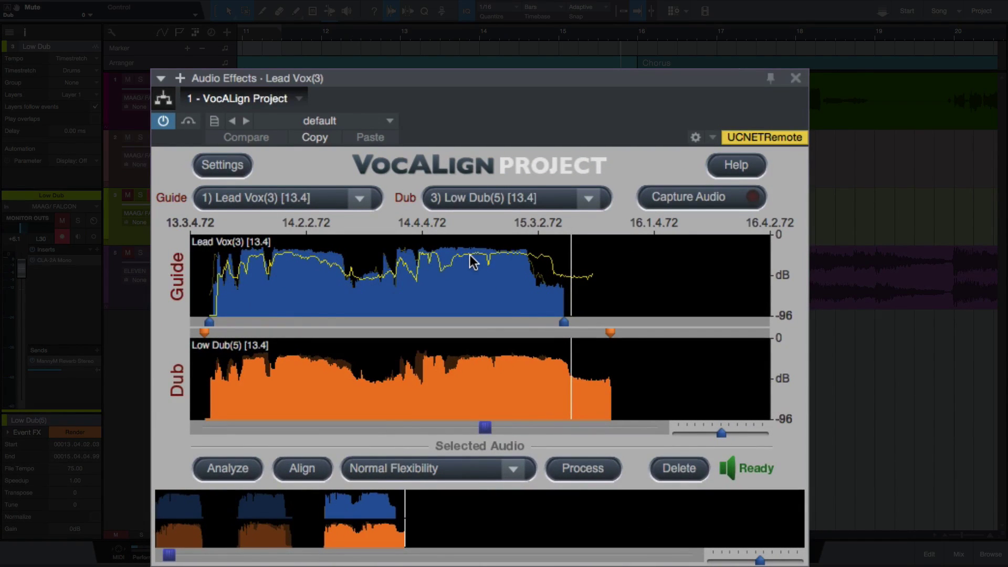
click(500, 470)
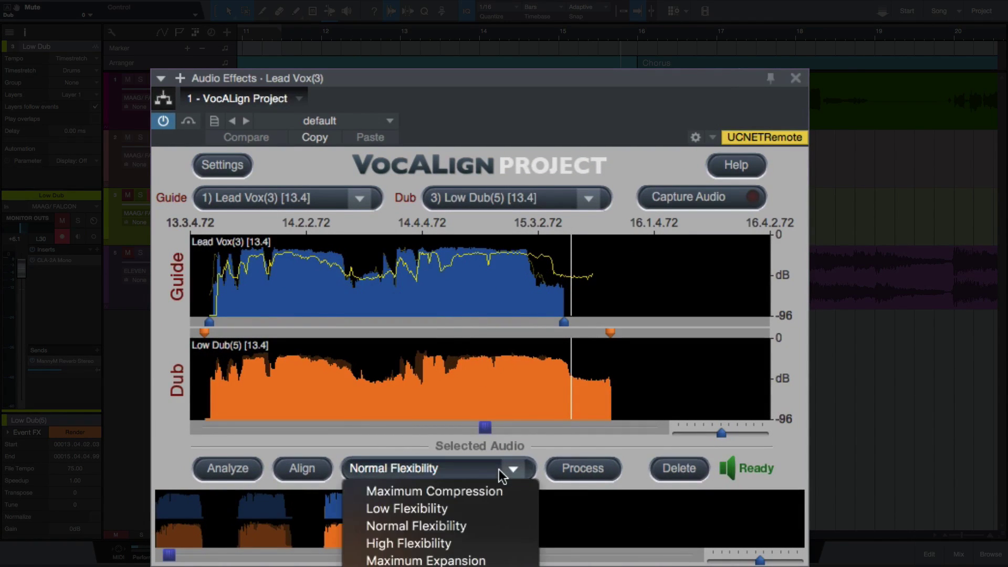
click(516, 542)
click(578, 468)
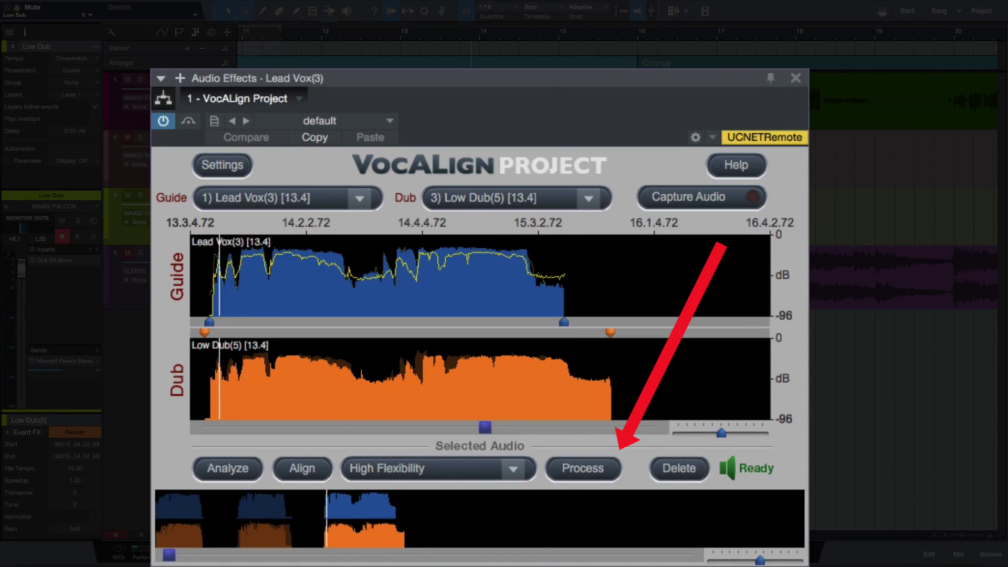
key(space)
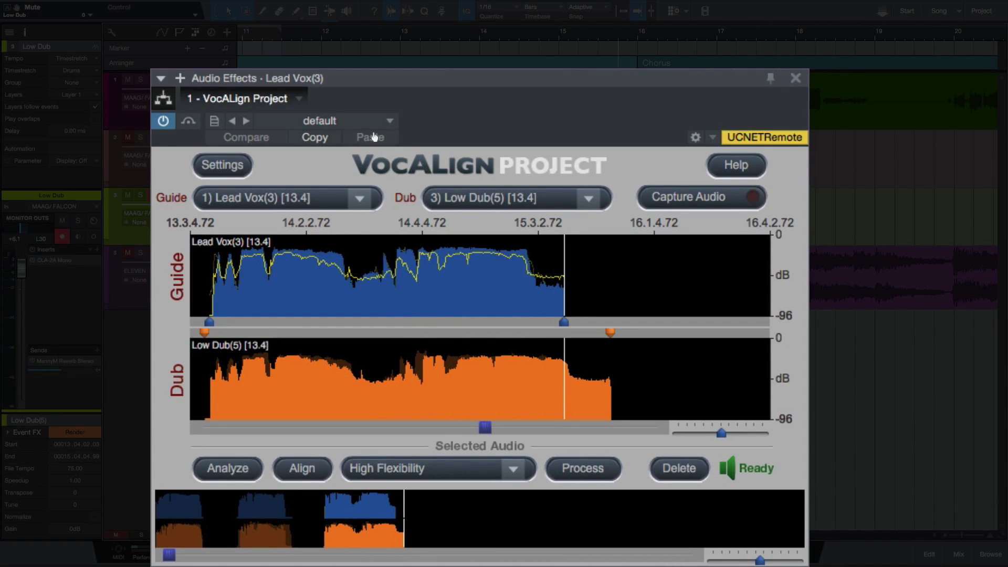
Step: Set the third Low Dub phrase's alignment to Maximum Compression, process it, and play the result from just before bar 14
click(471, 467)
click(462, 493)
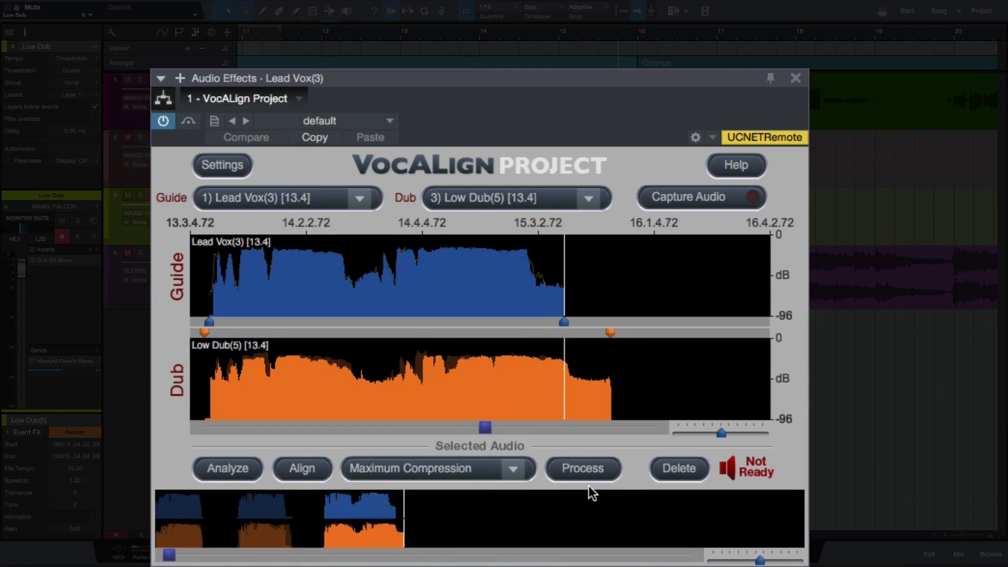
click(584, 468)
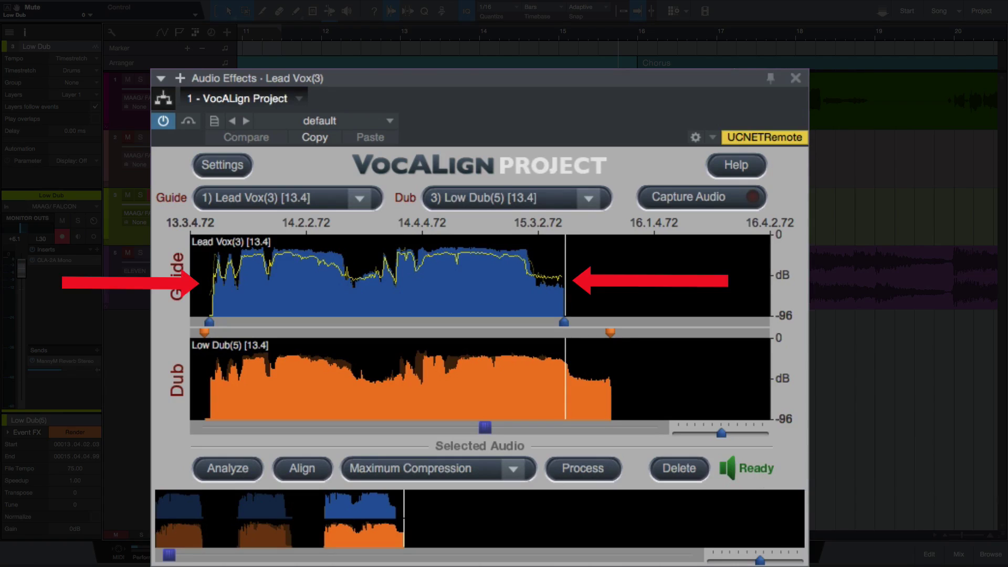
click(467, 36)
key(space)
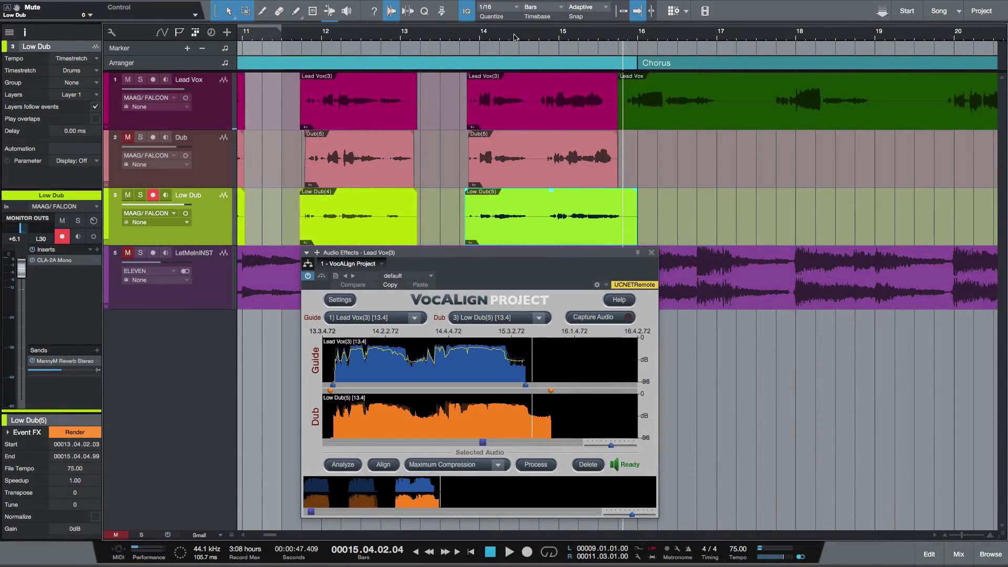
Step: Play the whole Bridge from before bar 10, first with the vocals alone and once more with the LetMeInINST track unmuted
key(w)
click(381, 35)
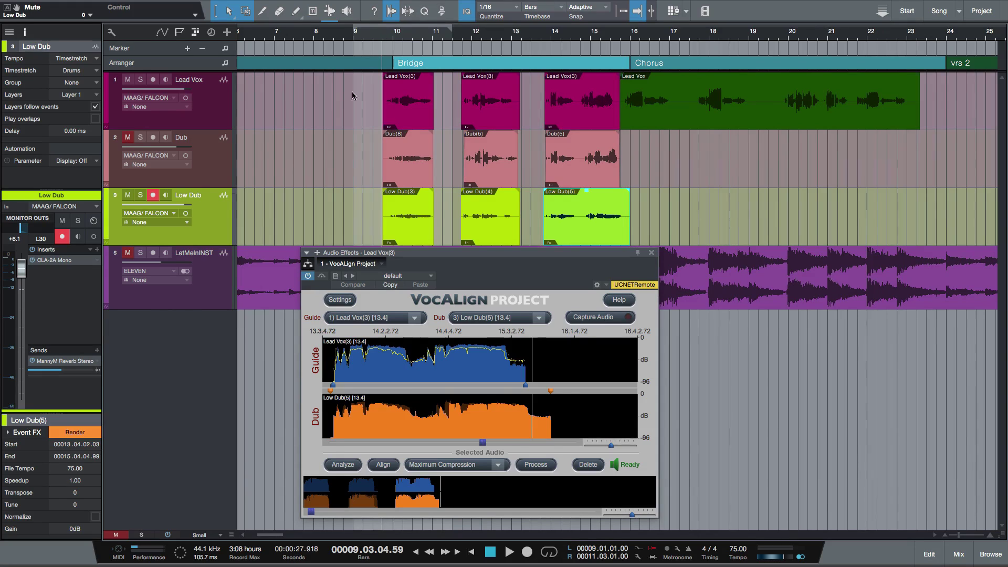
key(space)
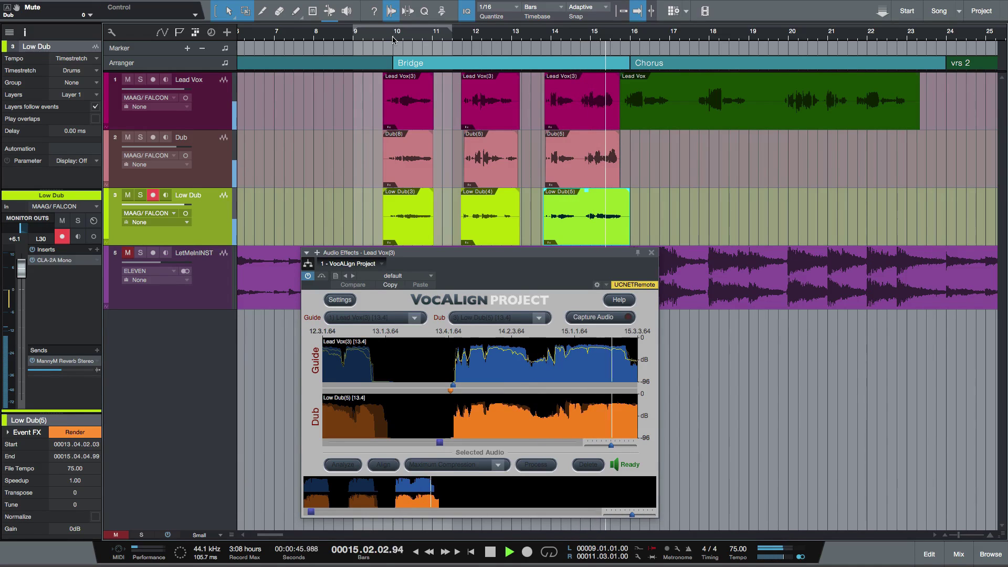
click(351, 38)
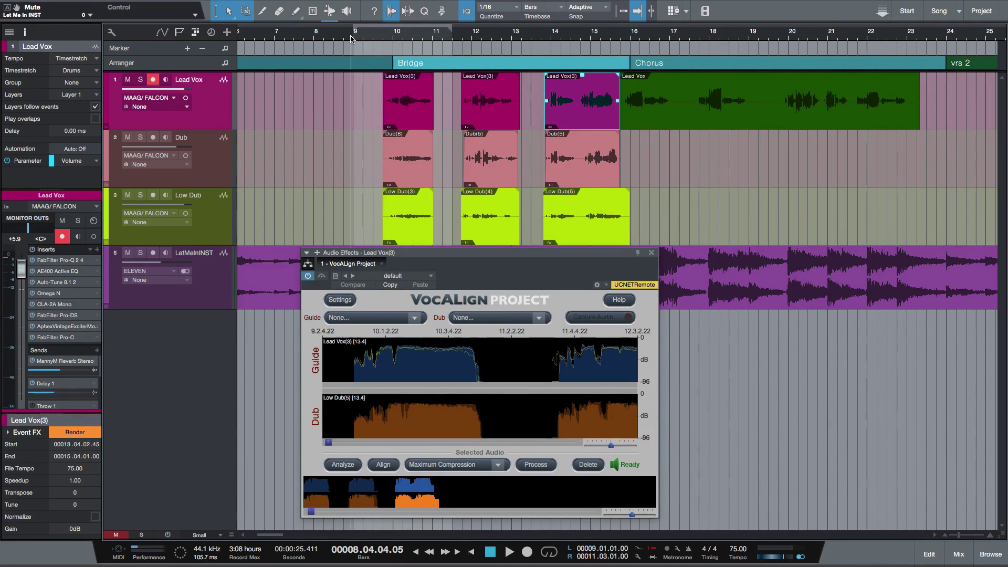
key(space)
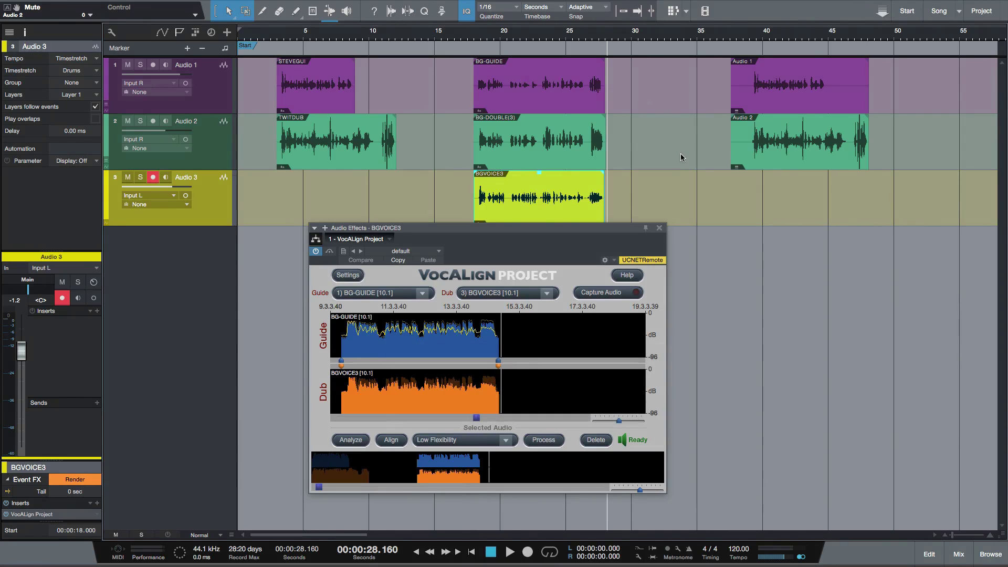
Step: Set the song timeline's timebase to Bars
right_click(545, 37)
mouse_move(570, 83)
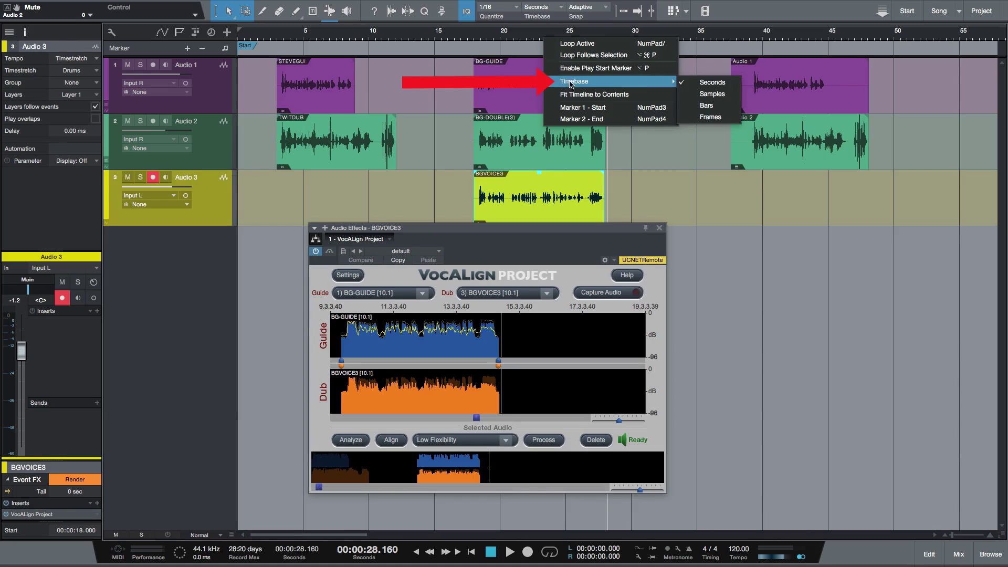
click(706, 107)
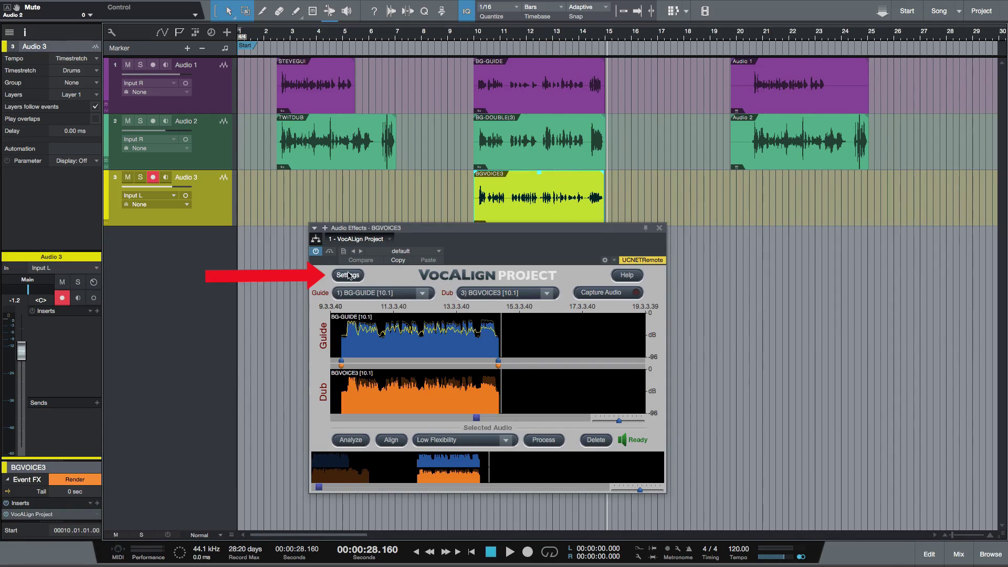
Step: Show the times of audio in VocALign's Guide and Dub lists and ruler as Seconds
click(348, 275)
mouse_move(358, 300)
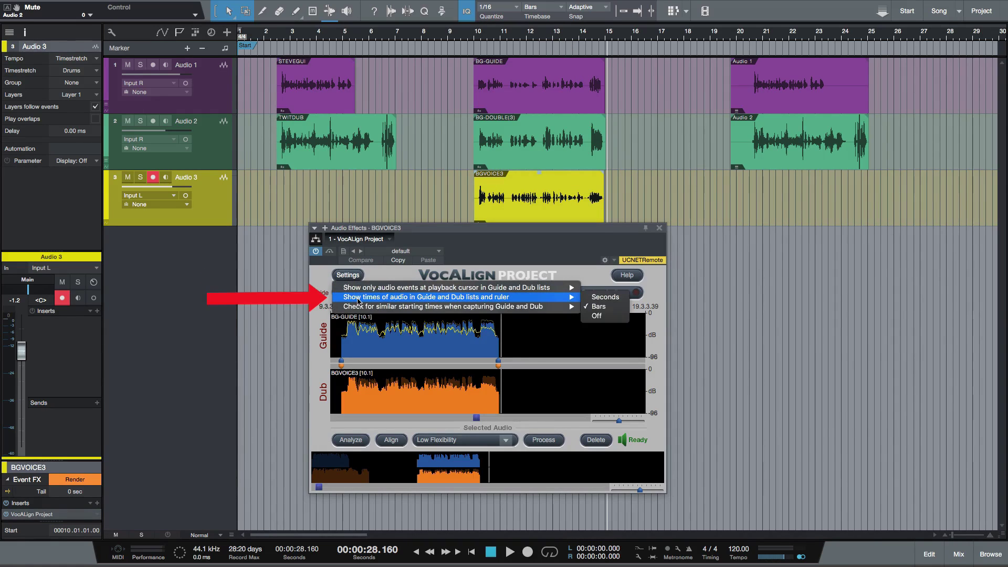
click(594, 298)
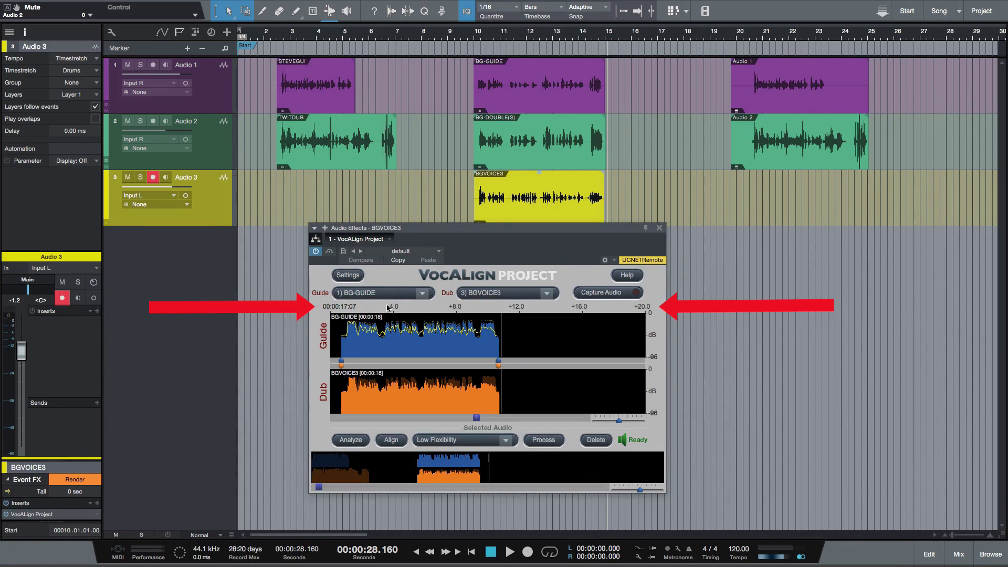
Step: Show the times of audio in VocALign's Guide and Dub lists and ruler as Bars
click(339, 275)
mouse_move(556, 297)
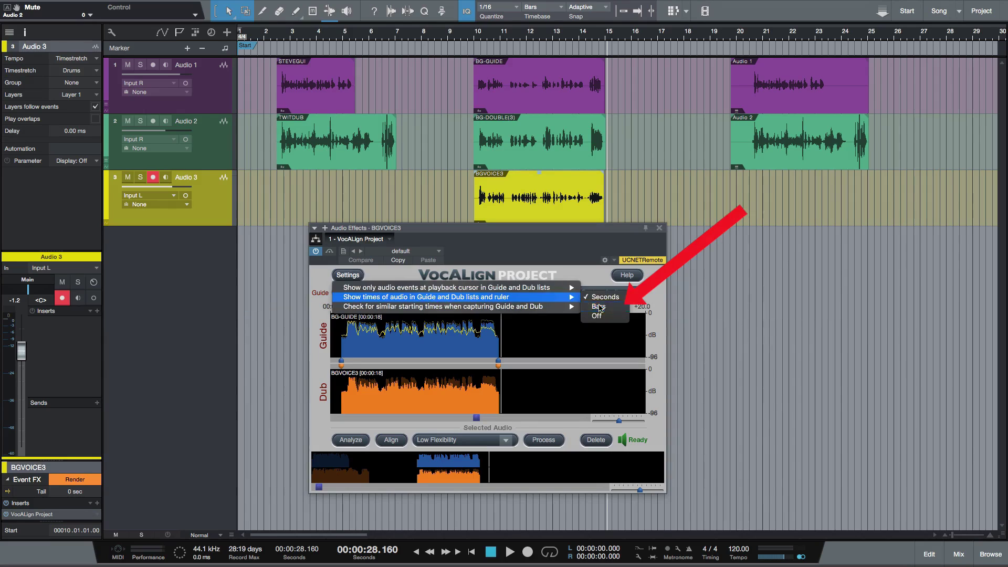
click(598, 307)
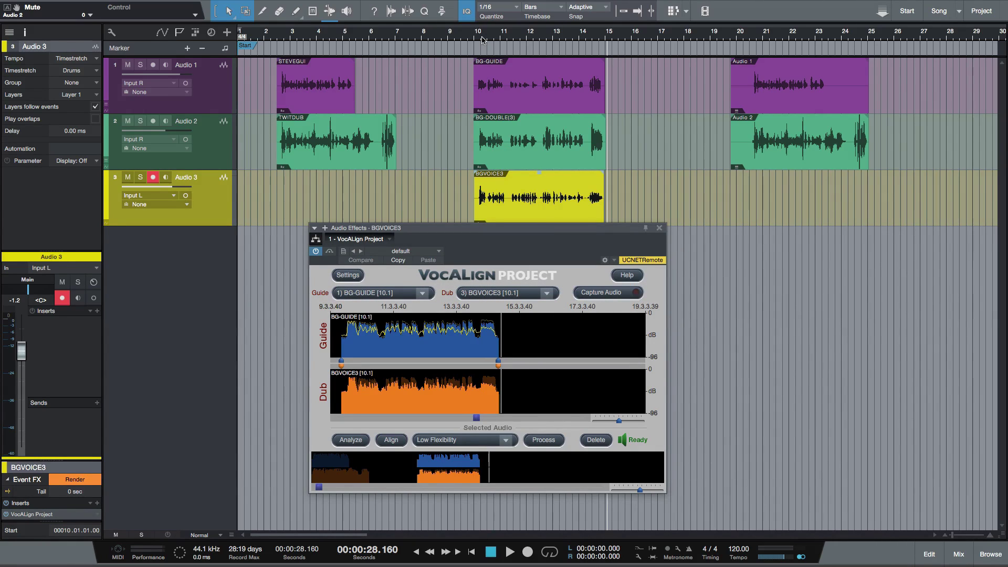
Step: Select the BG-DOUBLE(3) and TWITDUB events in turn and examine how VocALign's time ruler matches their timeline position
click(573, 159)
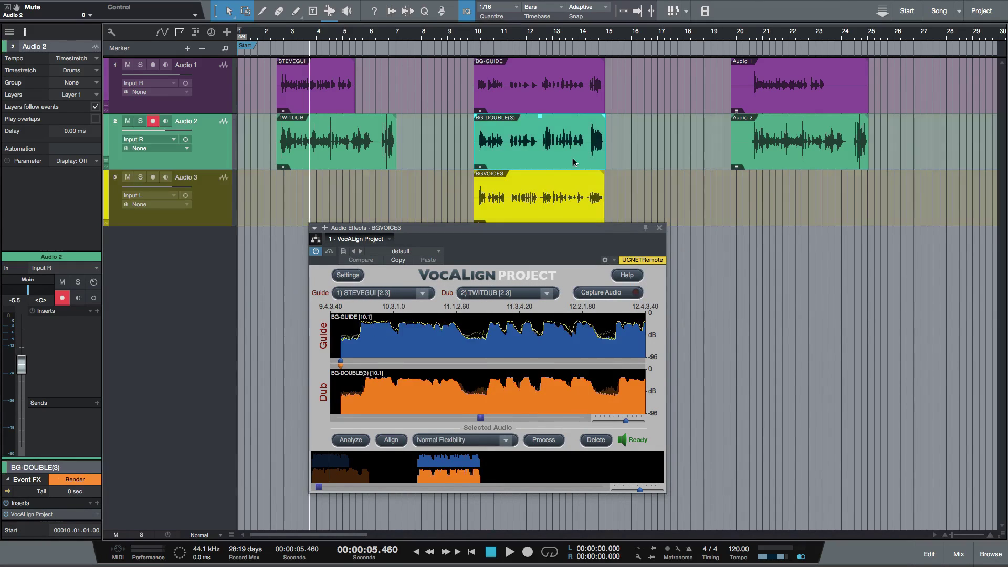
click(340, 159)
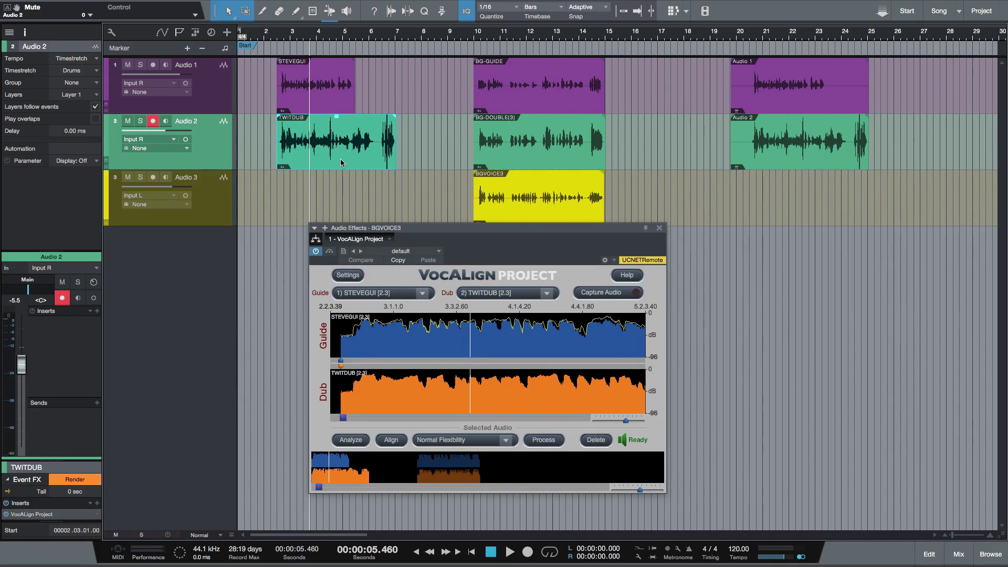
click(282, 36)
click(423, 312)
click(467, 312)
click(445, 312)
click(500, 311)
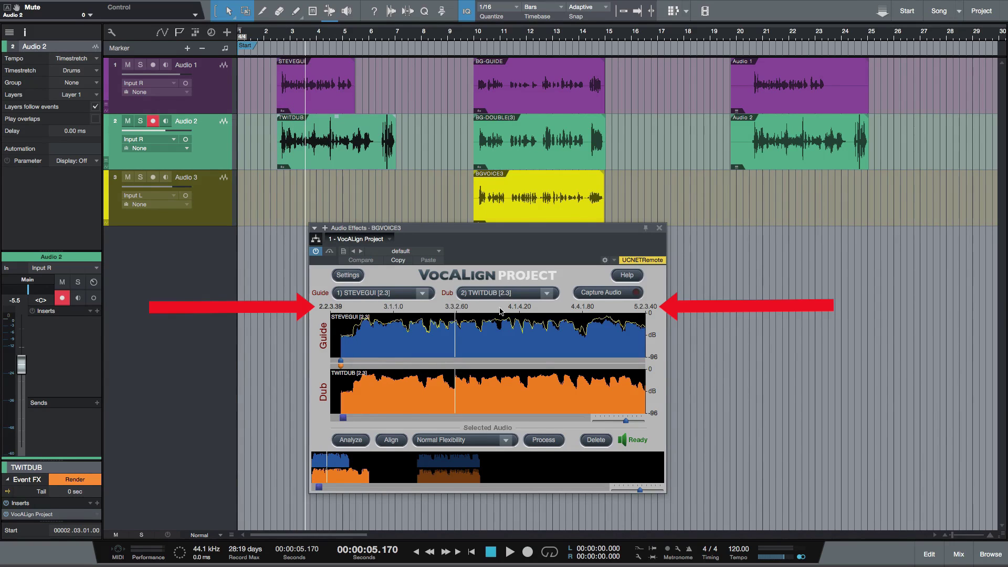
click(536, 312)
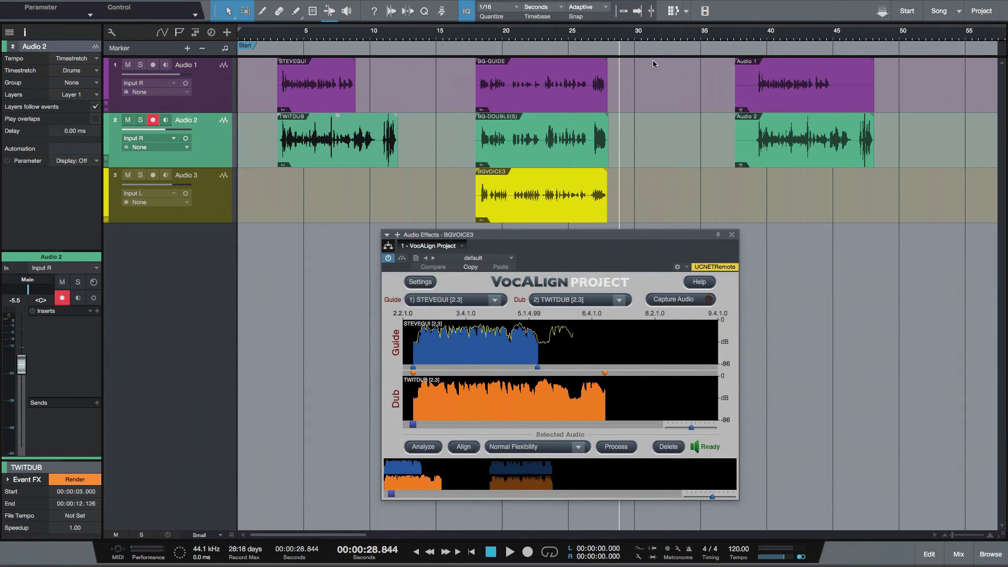
Step: View BG-DOUBLE(5), BGVOICE3 and TWITDUB in turn with their guides in VocALign, adjusting the horizontal zoom of the waveform display
click(579, 161)
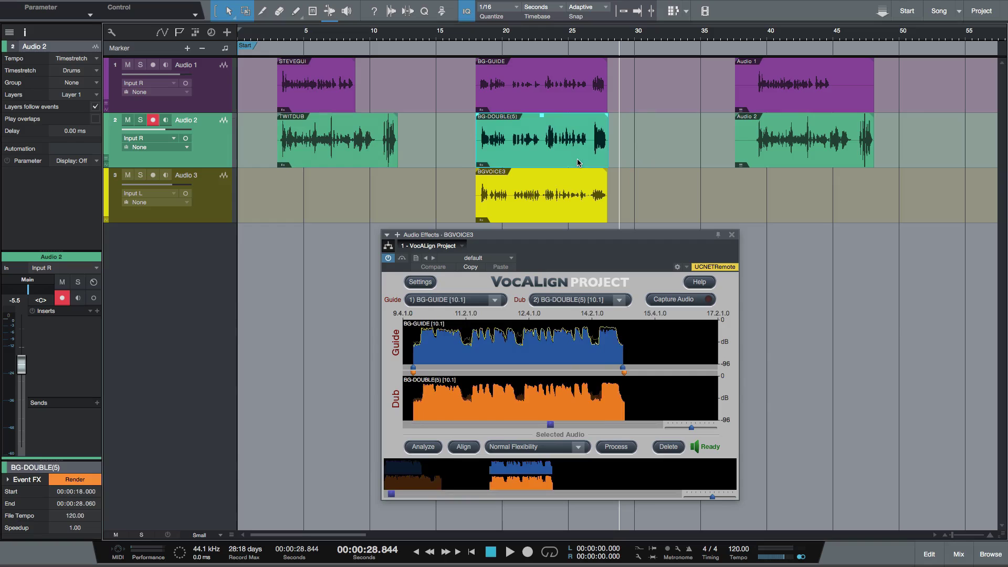
click(553, 201)
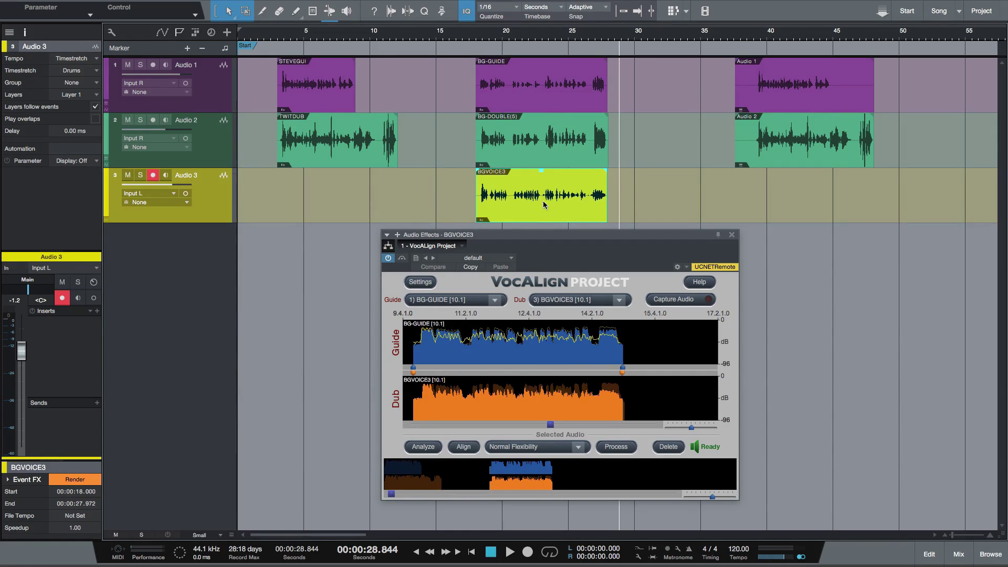
click(354, 159)
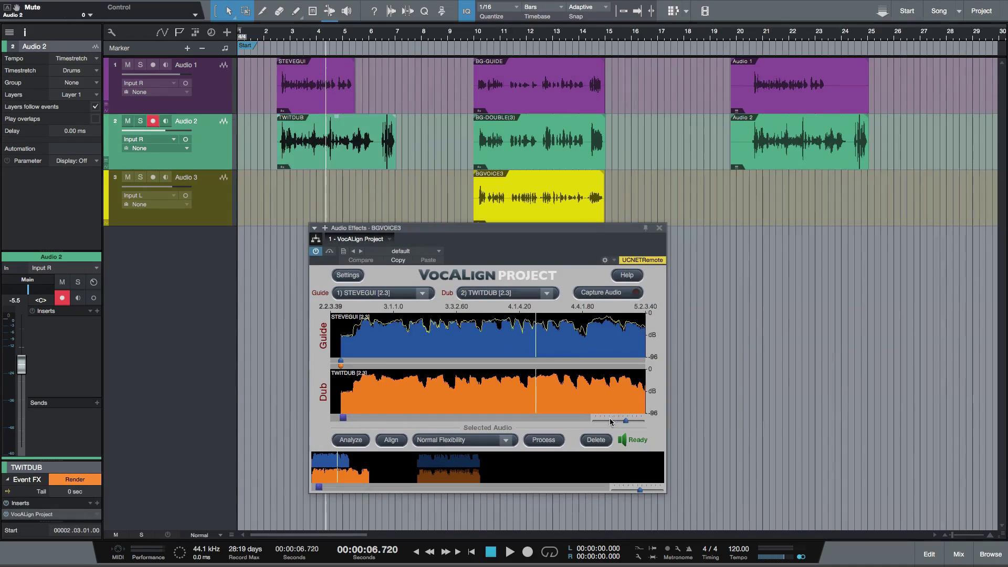
drag(624, 421, 611, 421)
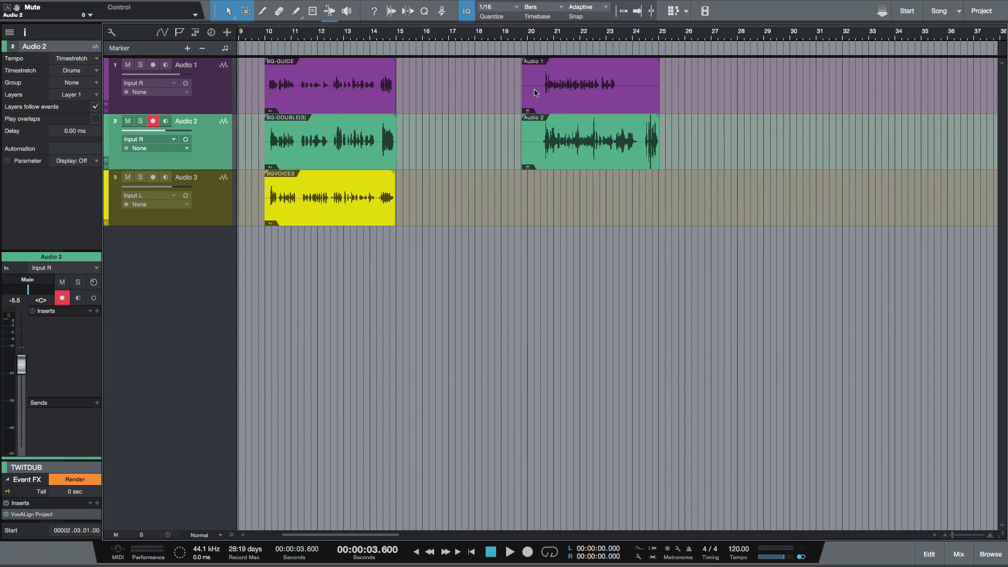
Step: Play the unaligned Audio 1 and Audio 2 events together from just before bar 20
click(635, 90)
click(525, 41)
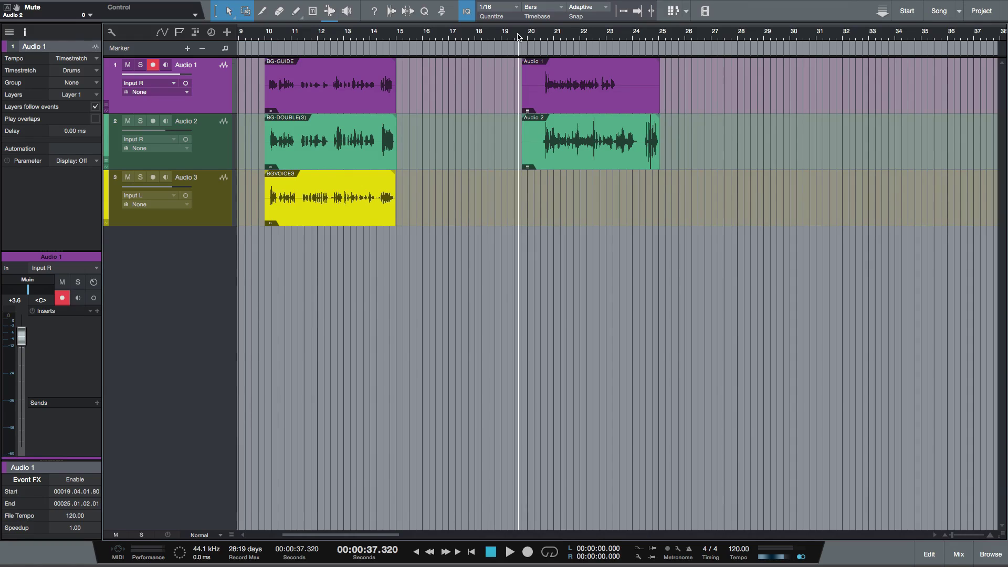
key(space)
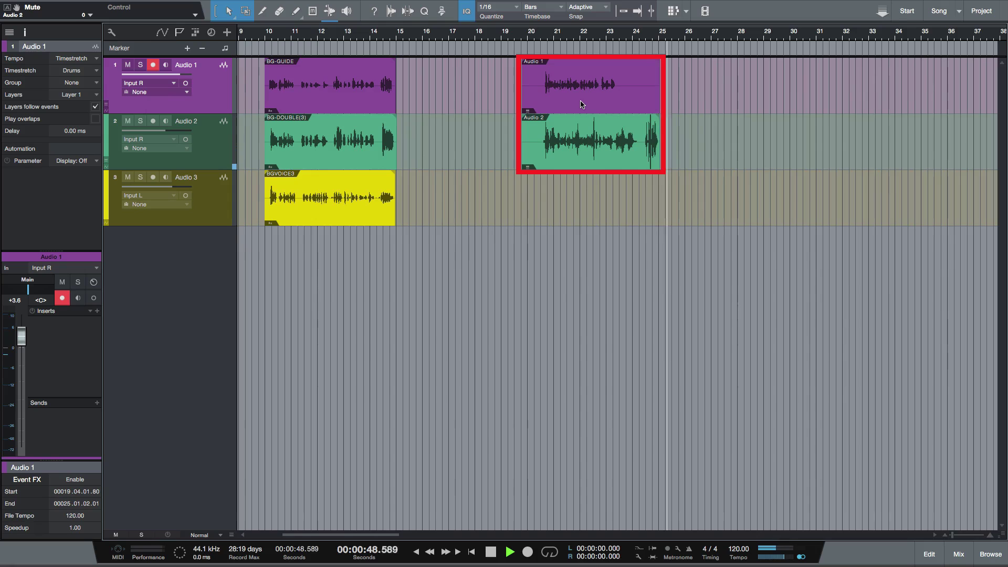
key(space)
Step: Add VocALign Project to the Audio 1 and Audio 2 events, and load Audio 1 as Guide and Audio 2 as Dub
drag(685, 104, 598, 156)
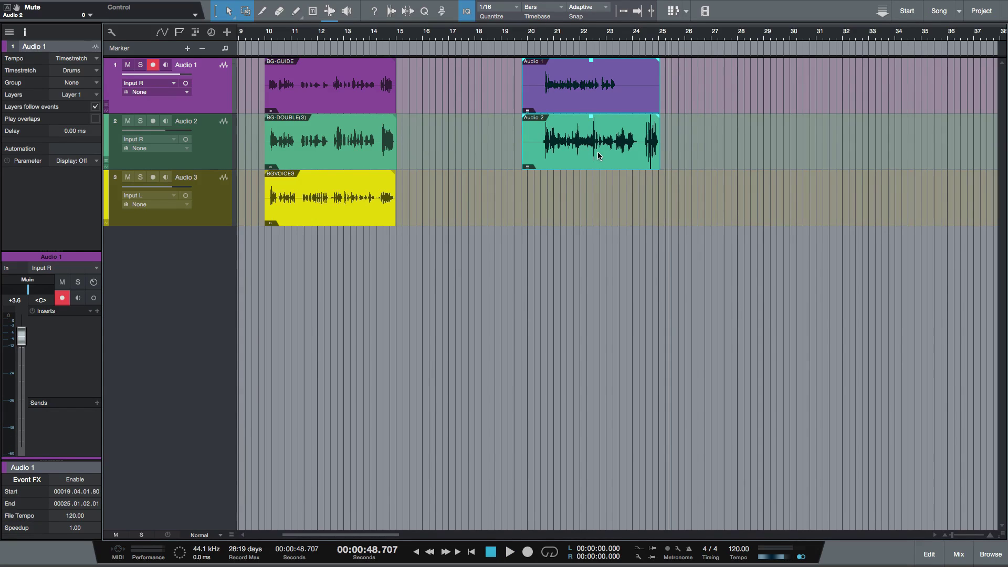
key(shift+v)
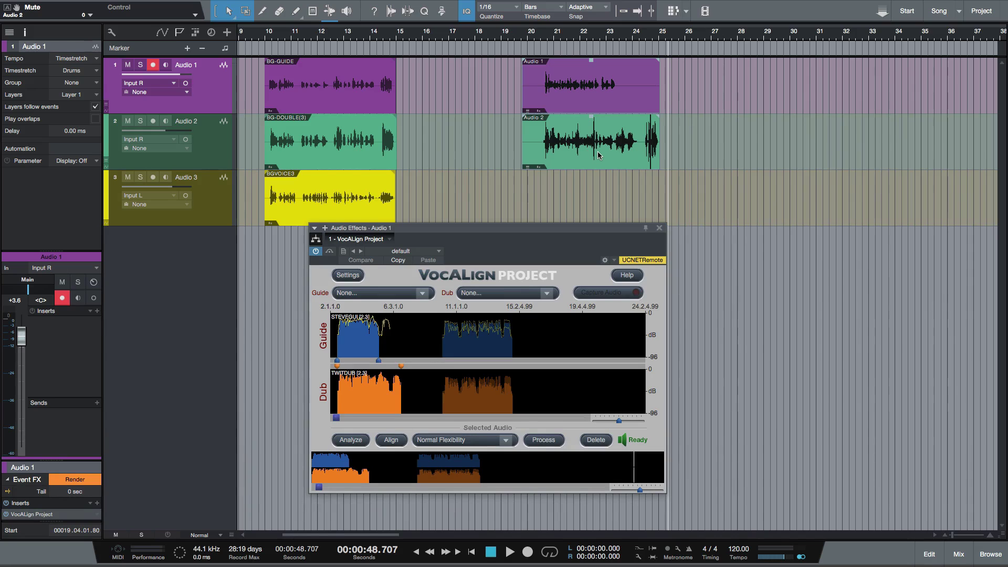
click(585, 108)
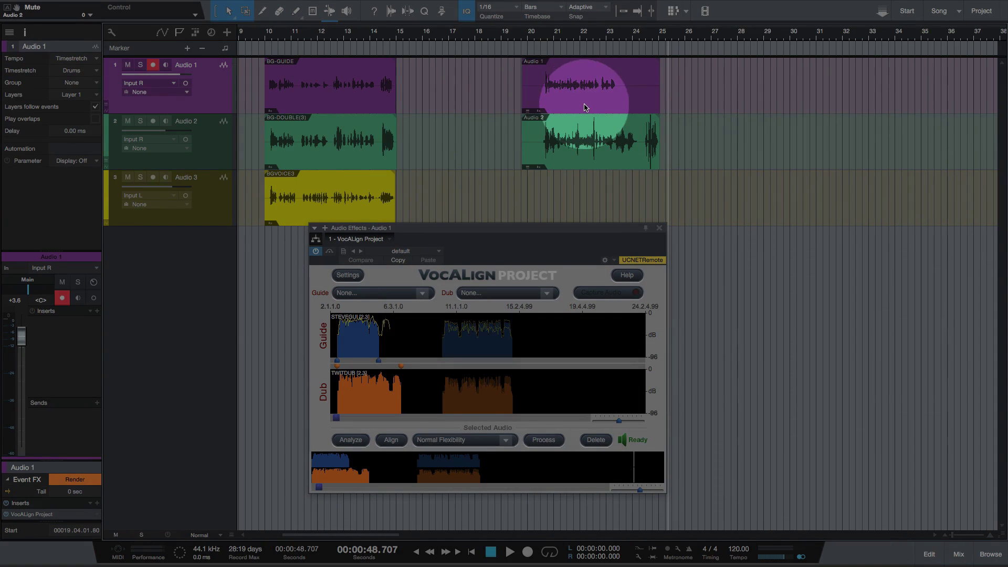
drag(585, 108, 569, 346)
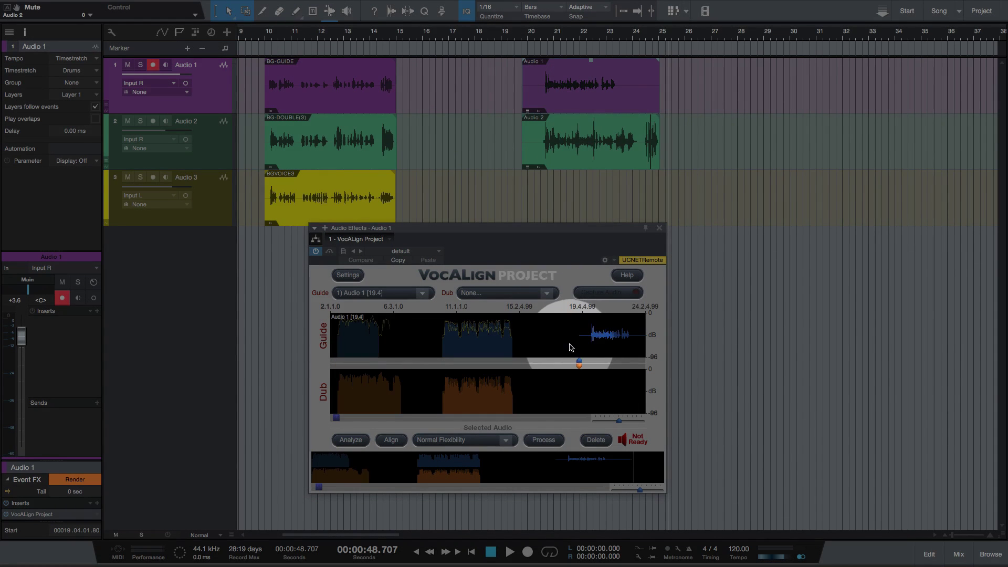
click(584, 162)
drag(587, 153, 574, 396)
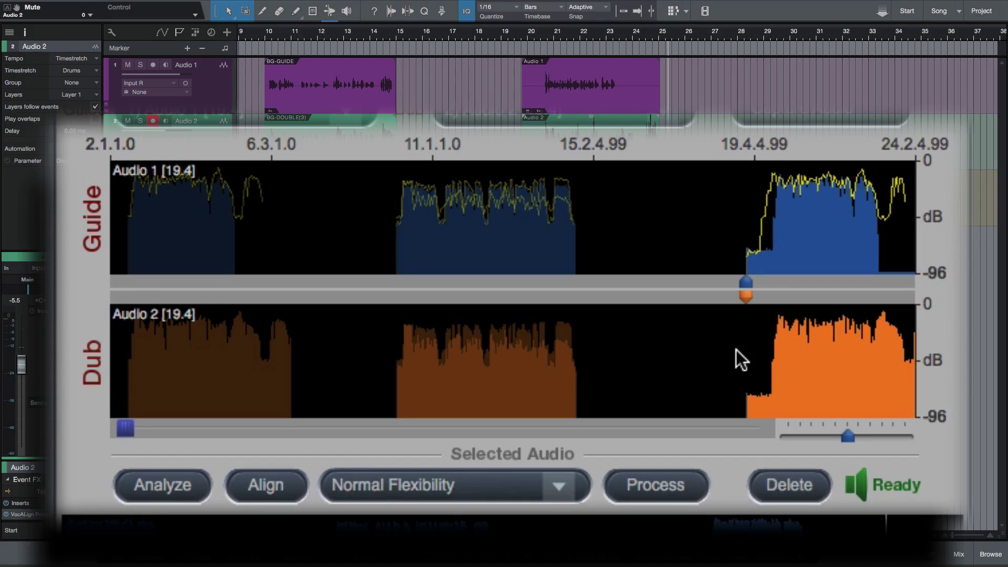
Step: Set the Guide and Dub start markers where the voices begin and the Guide end marker where its voice ends, and process with Normal Flexibility
click(736, 349)
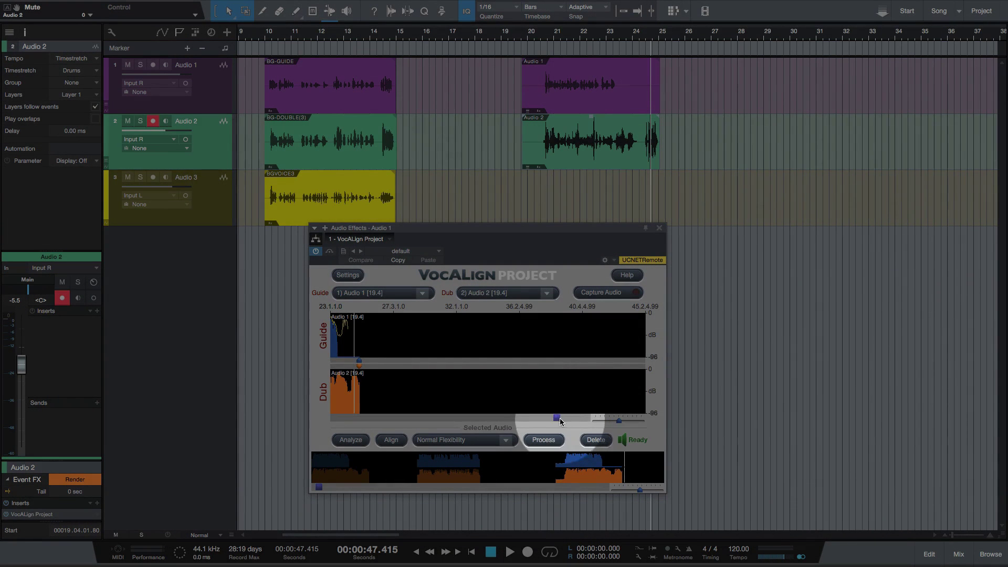
drag(689, 428, 680, 428)
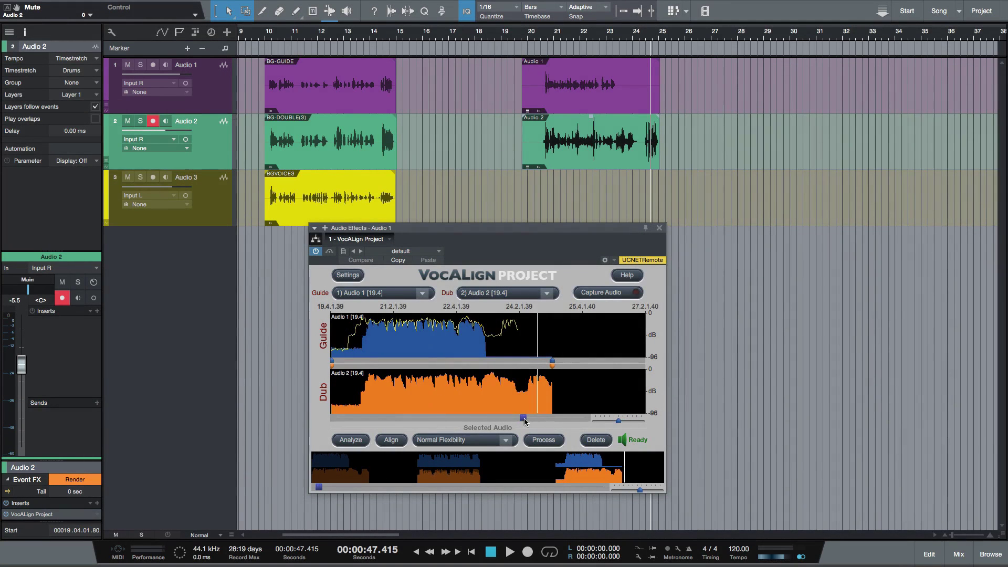
drag(524, 420, 507, 420)
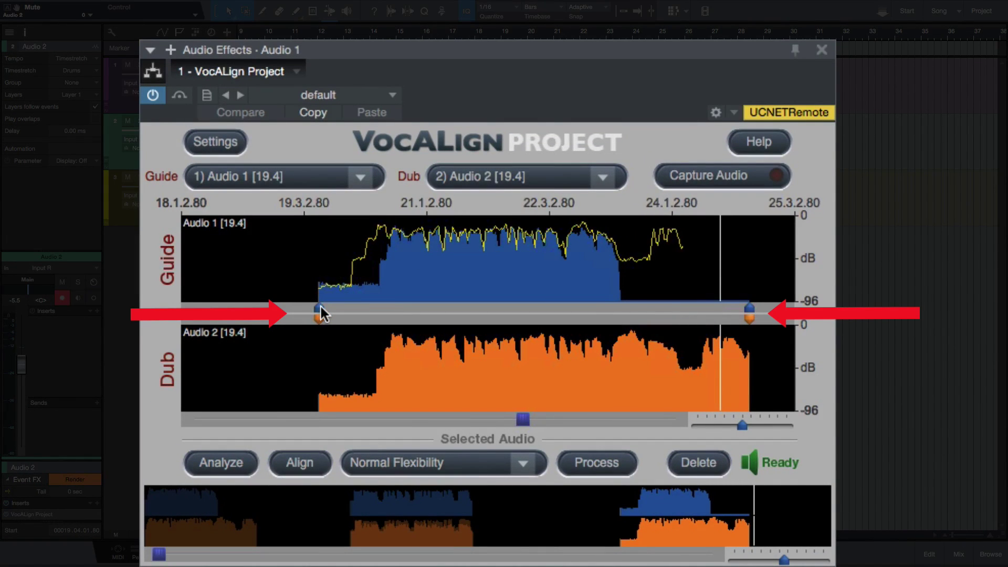
drag(319, 307, 351, 309)
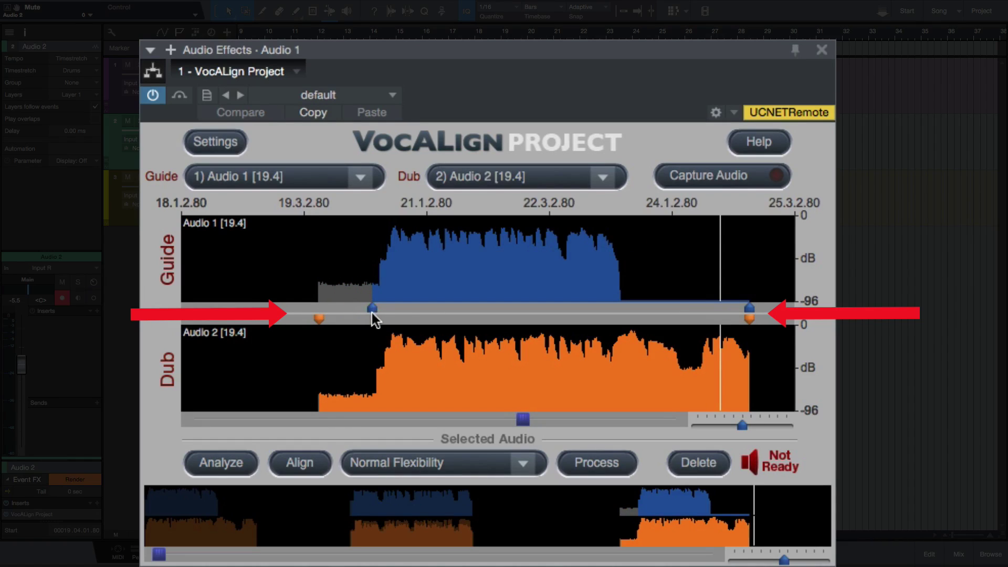
drag(321, 319, 375, 322)
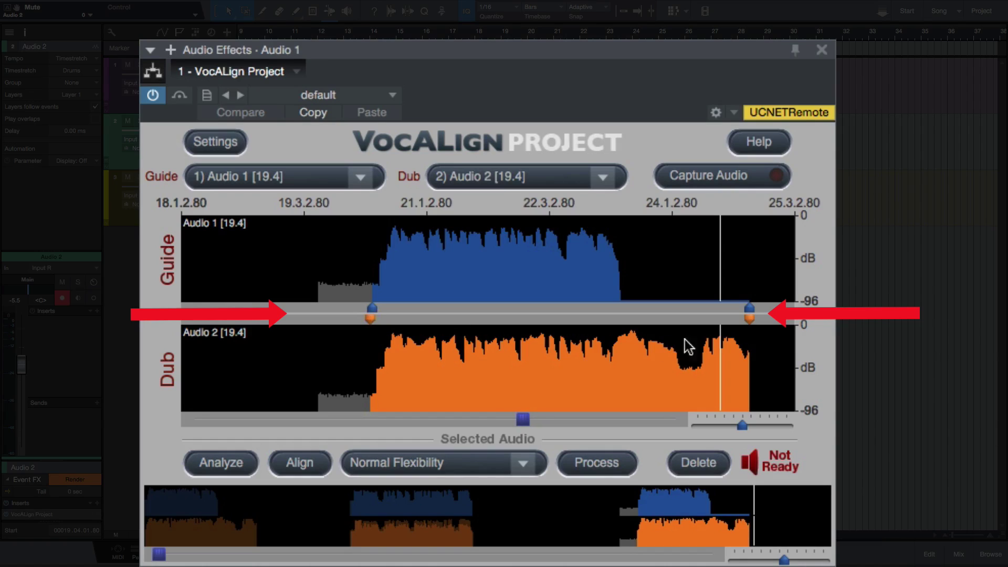
drag(704, 306, 624, 307)
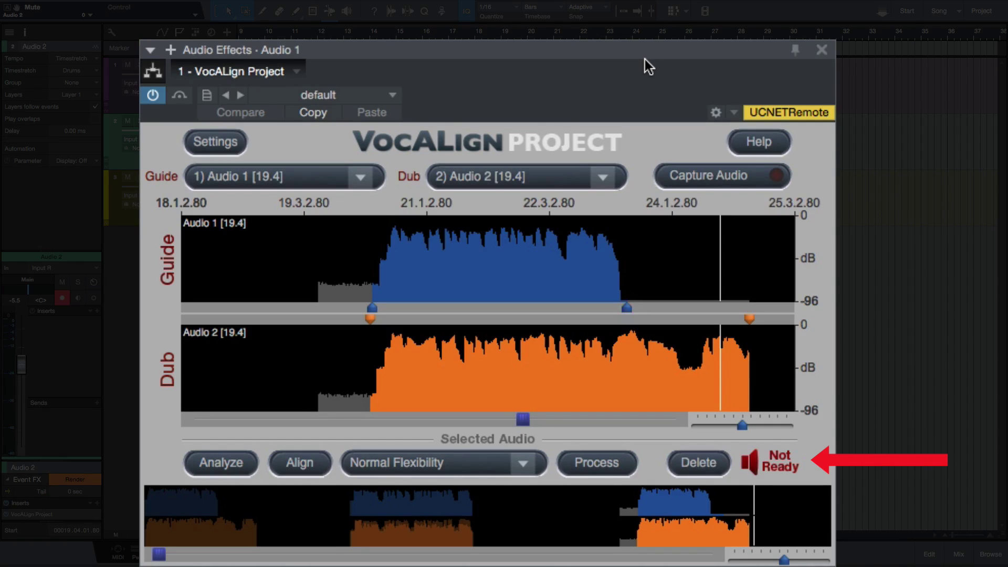
click(595, 460)
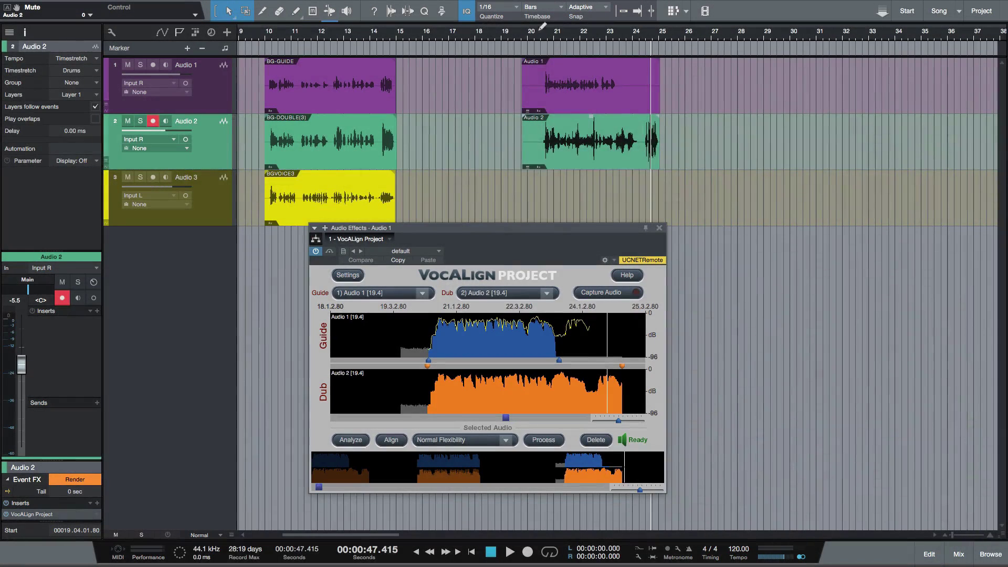
Step: Play the aligned Audio 1 and Audio 2 events together from just after bar 20
click(539, 33)
key(space)
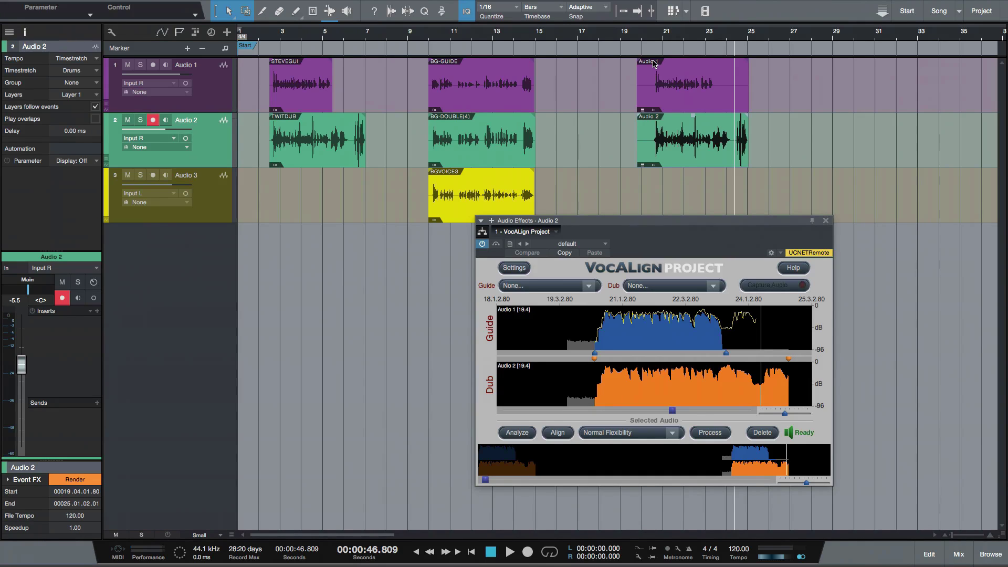
Step: Render the VocALign event effect on the Audio 2 event into its audio, and select it with the Audio 1 event
click(703, 160)
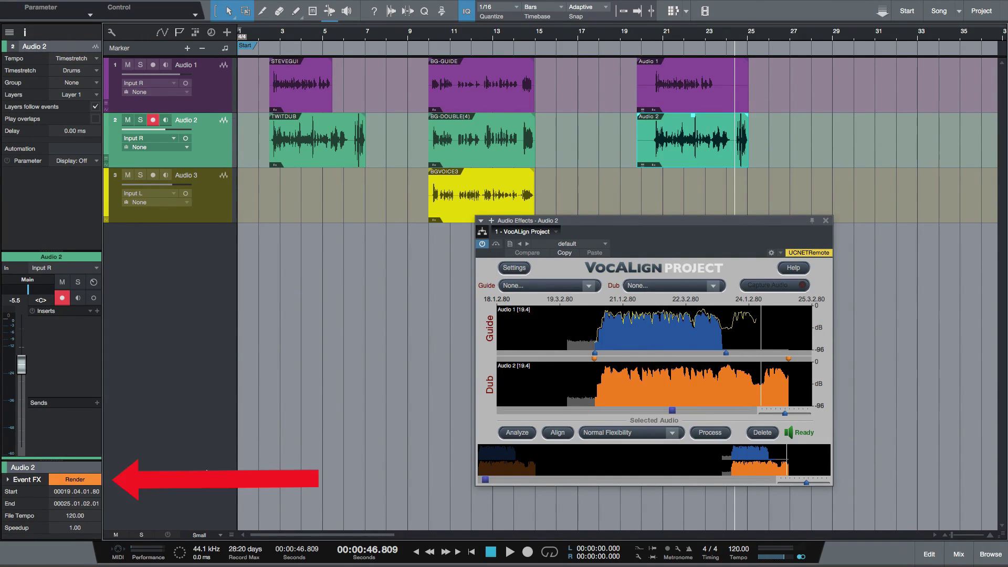
click(81, 481)
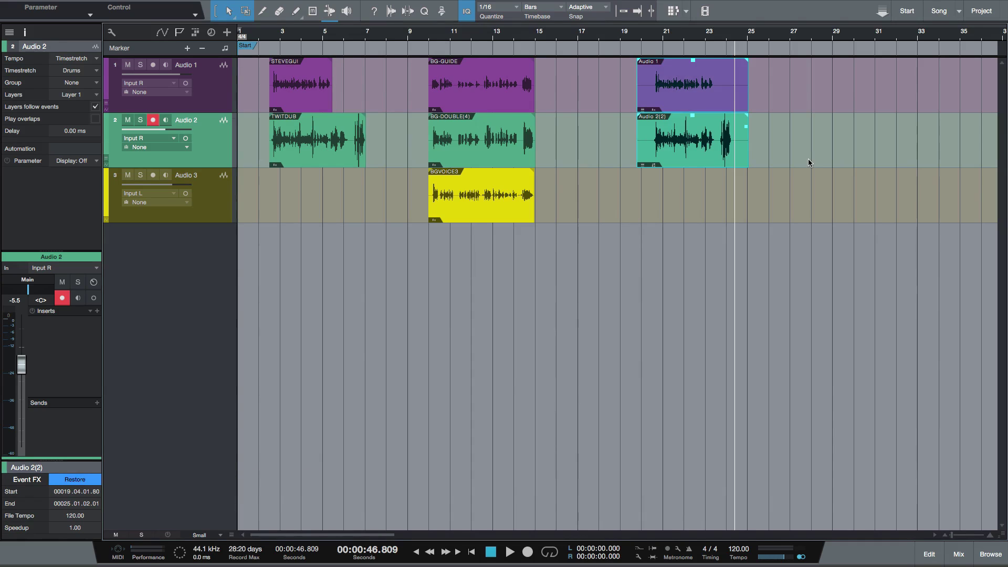
drag(688, 159, 816, 166)
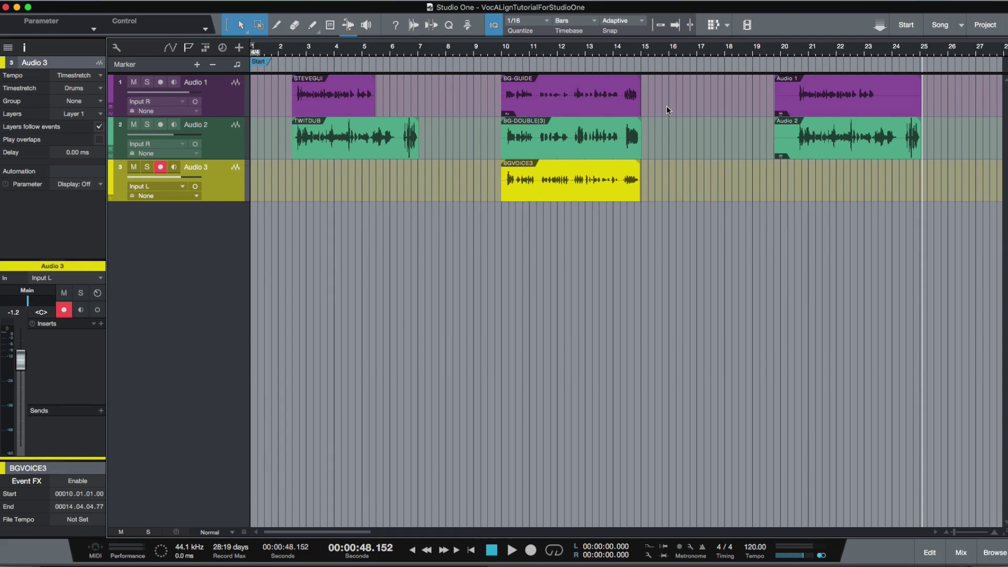
Step: Play the unaligned BG-GUIDE, BG-DOUBLE(3) and BGVOICE3 events together from just before bar 10
drag(550, 55, 499, 55)
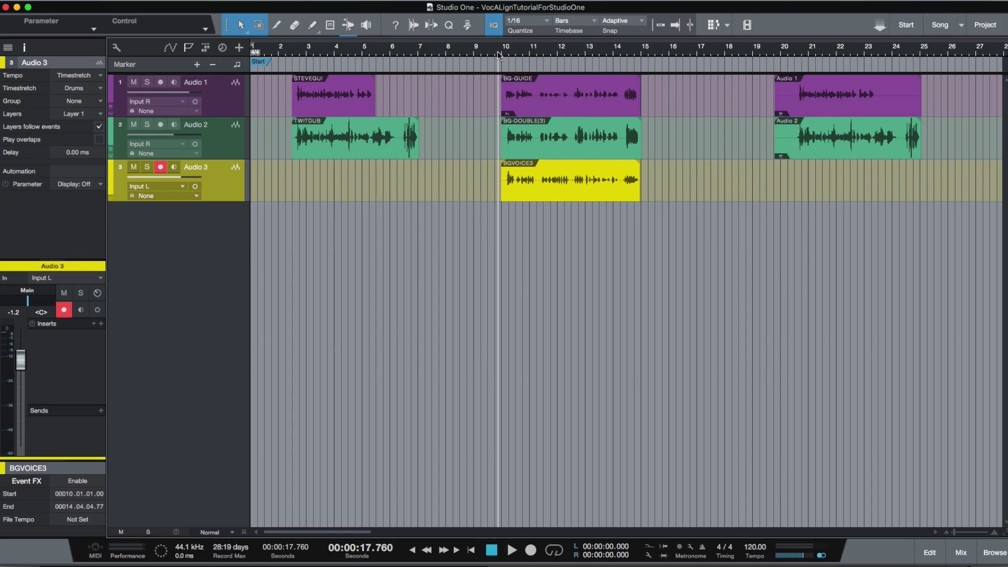
key(space)
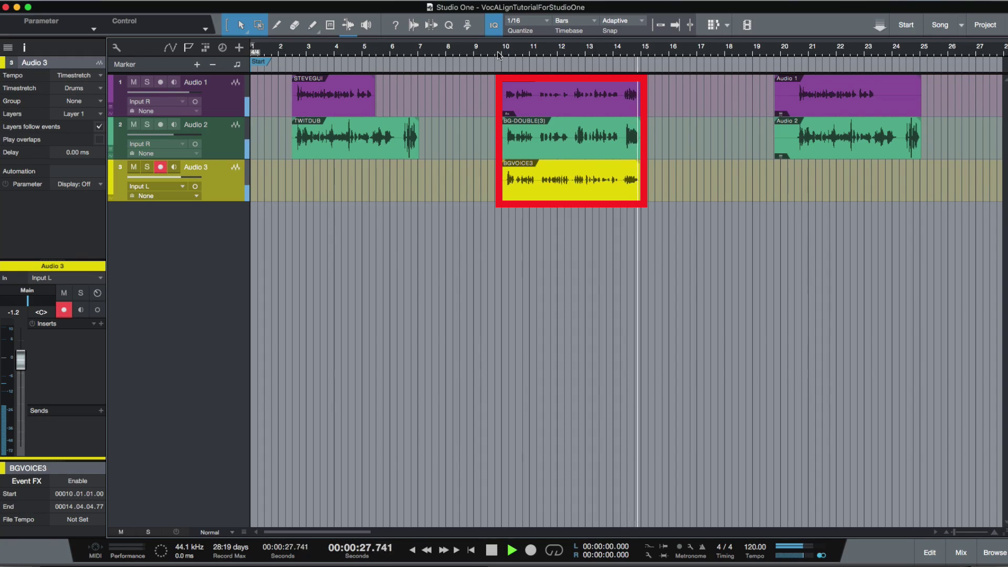
key(space)
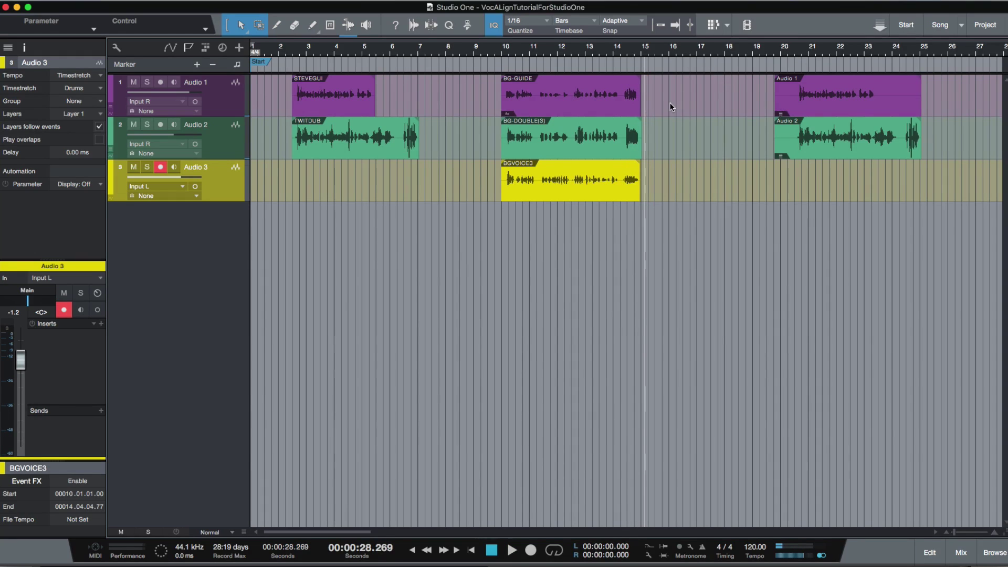
Step: Add VocALign Pro to the BG-GUIDE, BG-DOUBLE(3) and BGVOICE3 events, and load BG-GUIDE as Guide and the other two as Dubs
drag(648, 110, 547, 183)
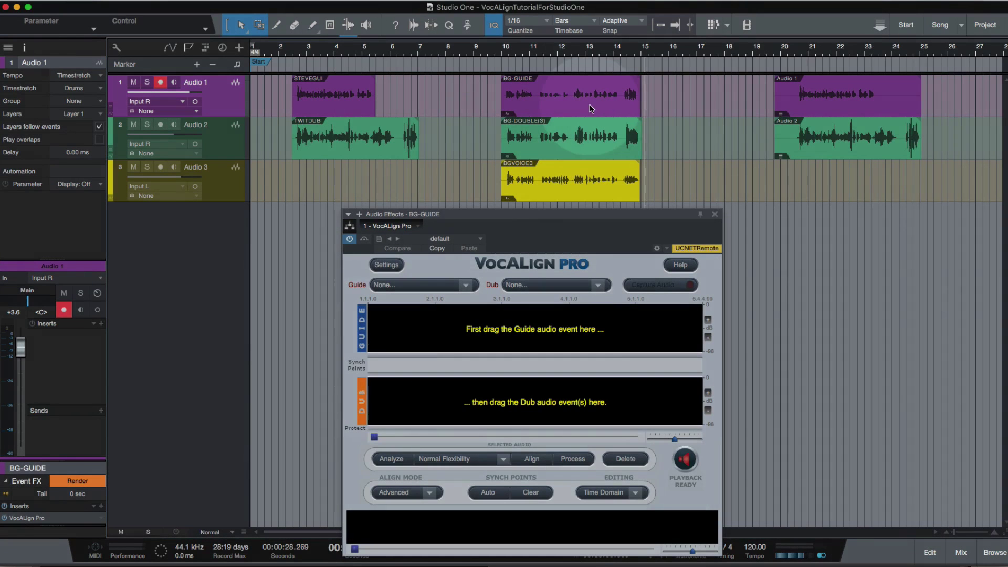
drag(591, 109, 554, 335)
drag(659, 120, 547, 412)
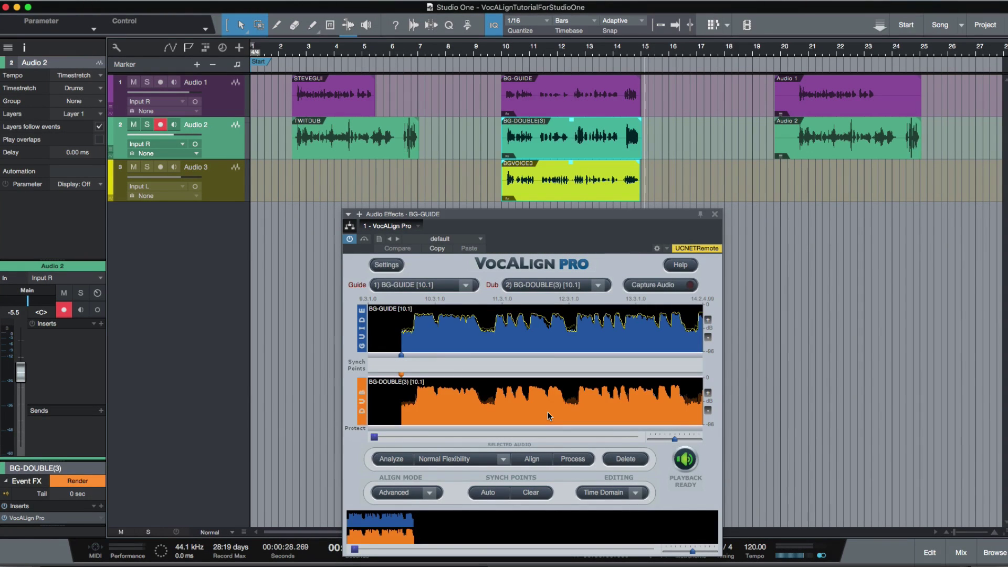
Step: Play the three aligned background vocal events together from bar 10
click(503, 51)
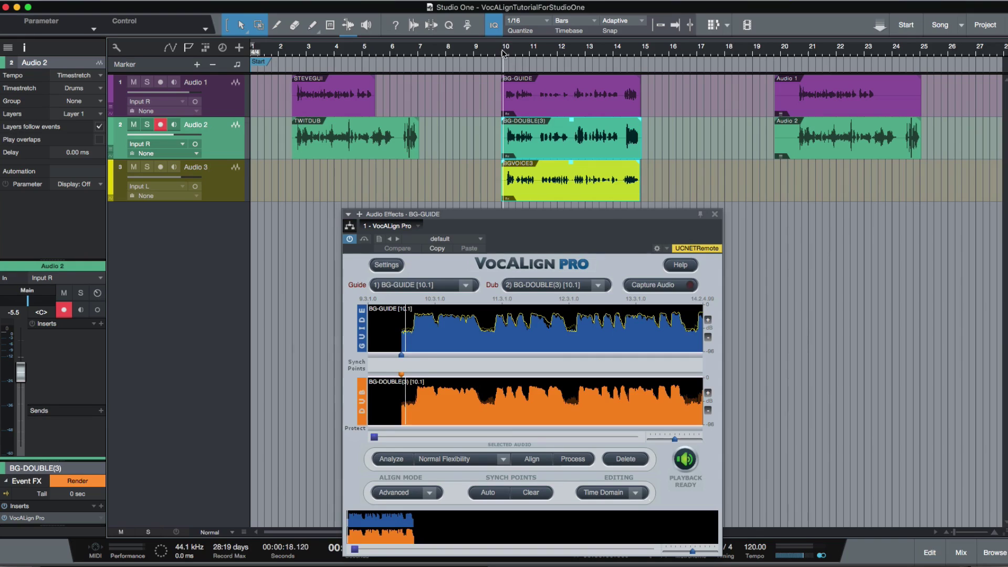
key(space)
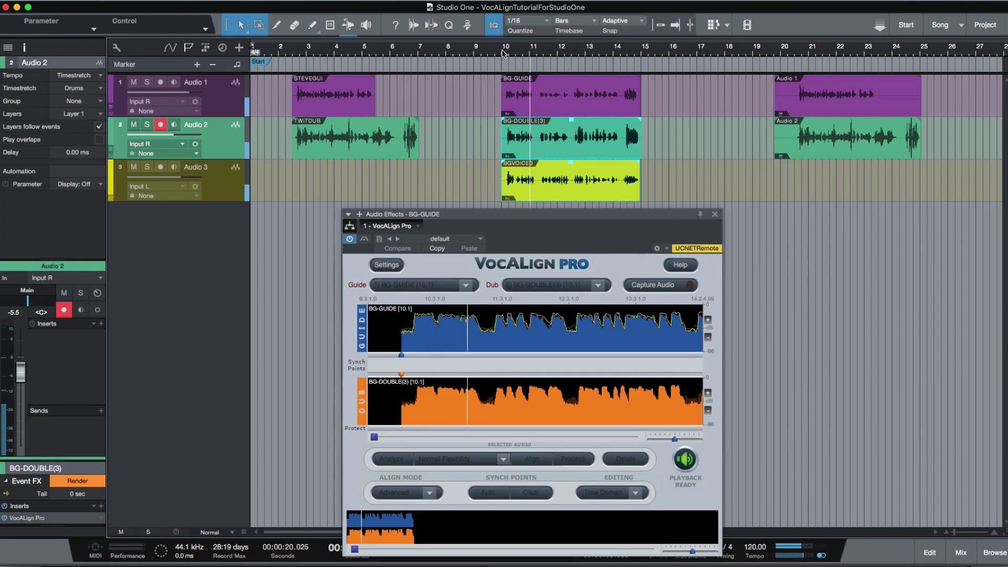